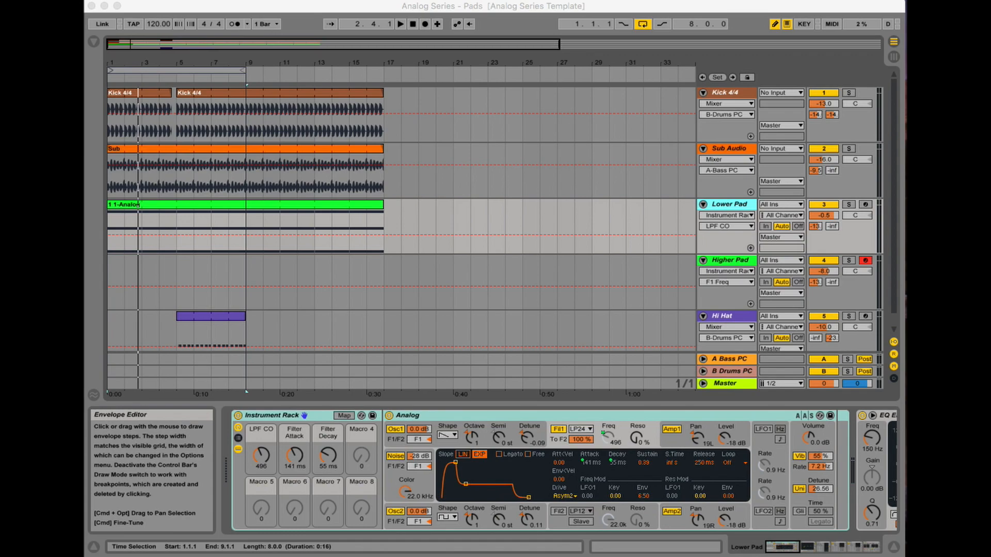
Play the arrangement from the start to hear the existing Lower Pad, and stop playback
left_click(413, 25)
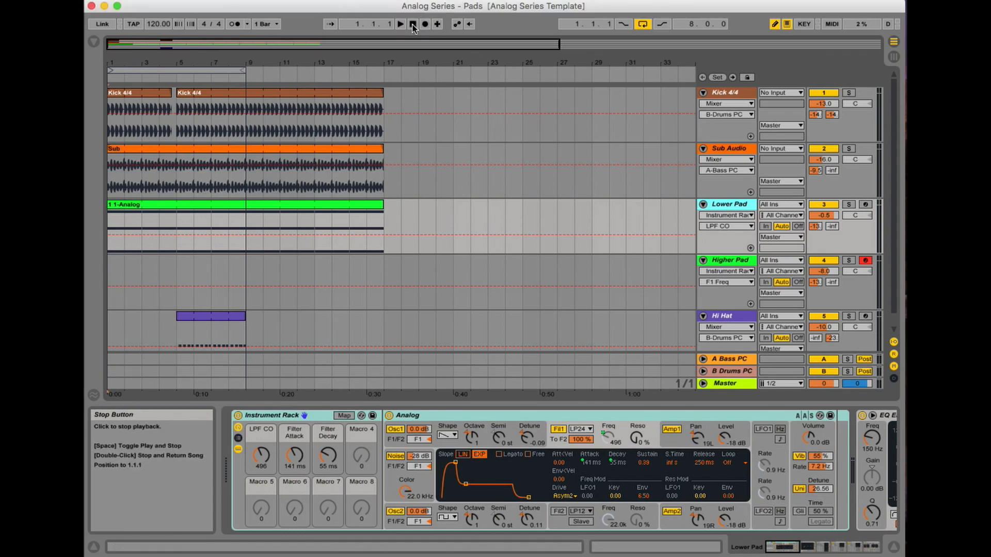
key("space")
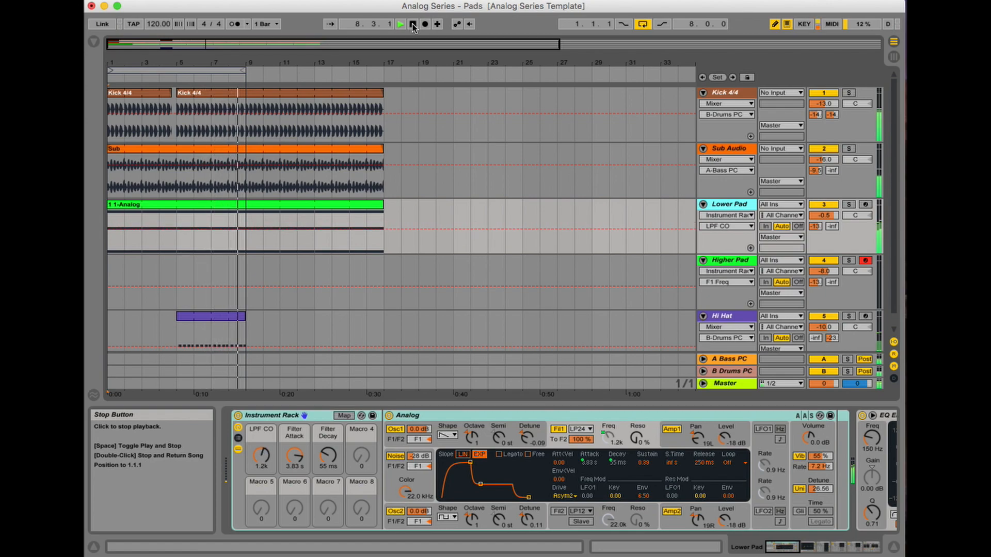
left_click(413, 27)
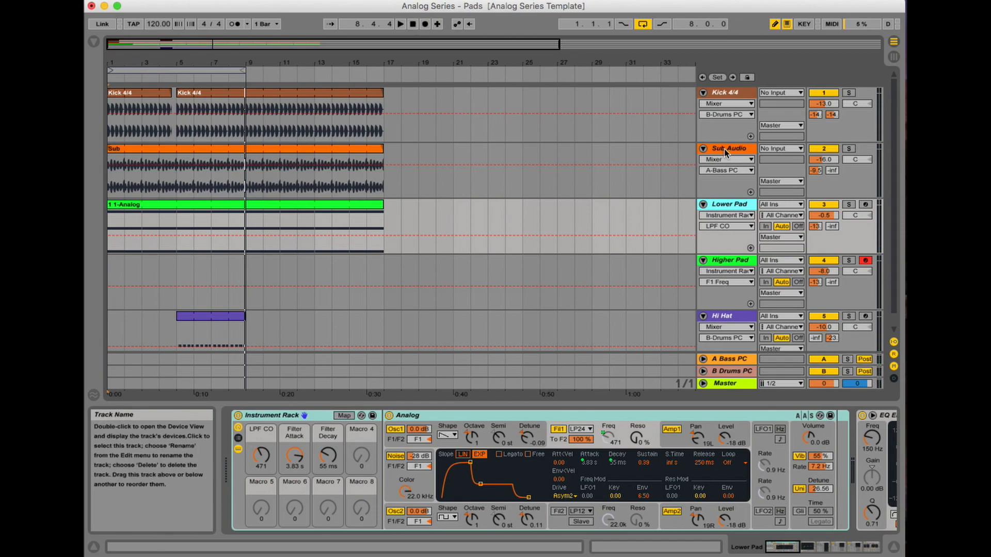
Duplicate the Lower Pad track and solo the copy
right_click(729, 208)
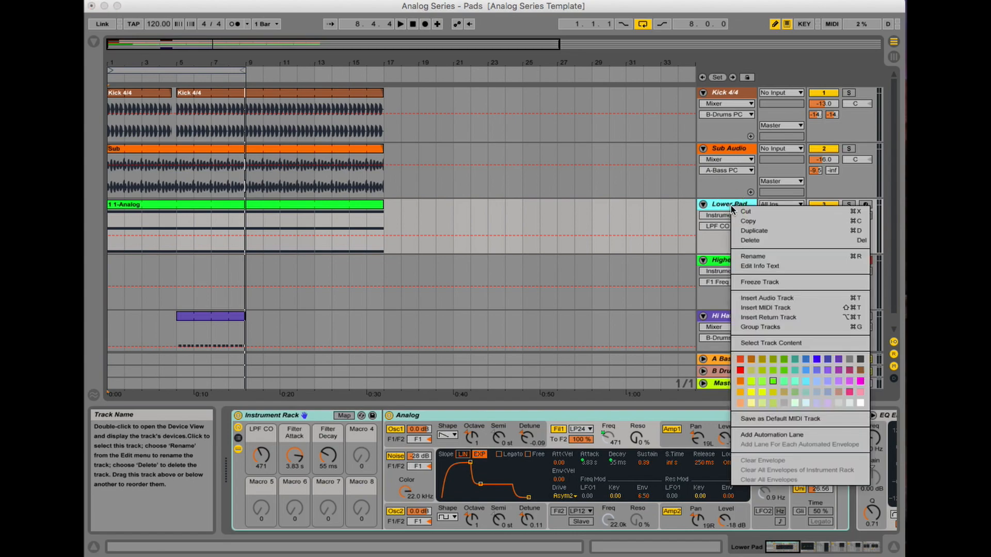
left_click(752, 231)
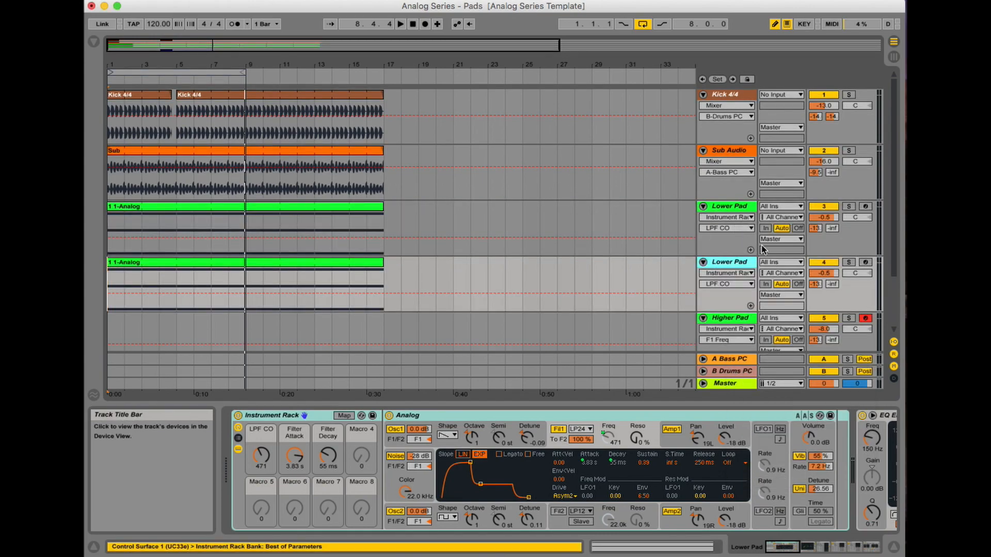
left_click(849, 264)
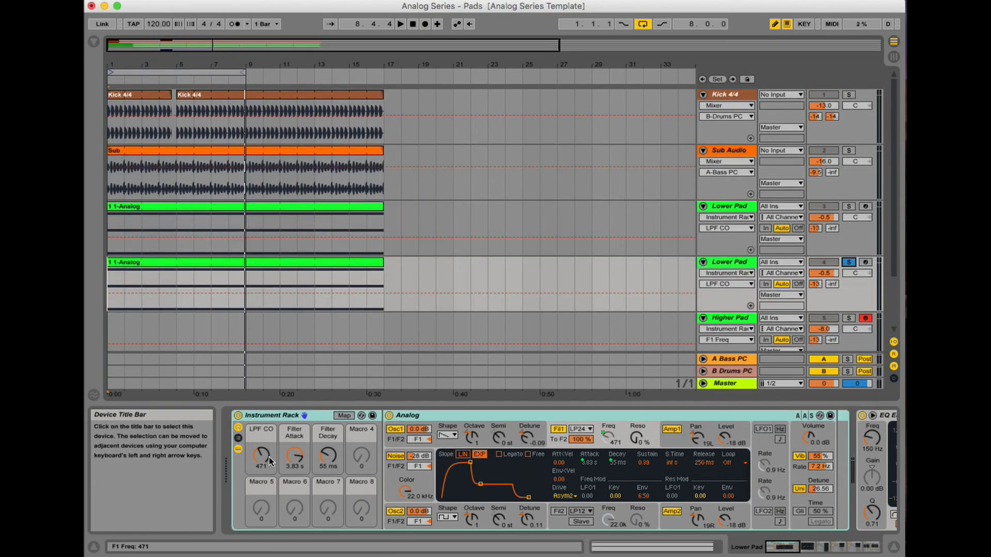
Ungroup the Instrument Rack on the copied Lower Pad track and switch off all effects following Analog
right_click(323, 419)
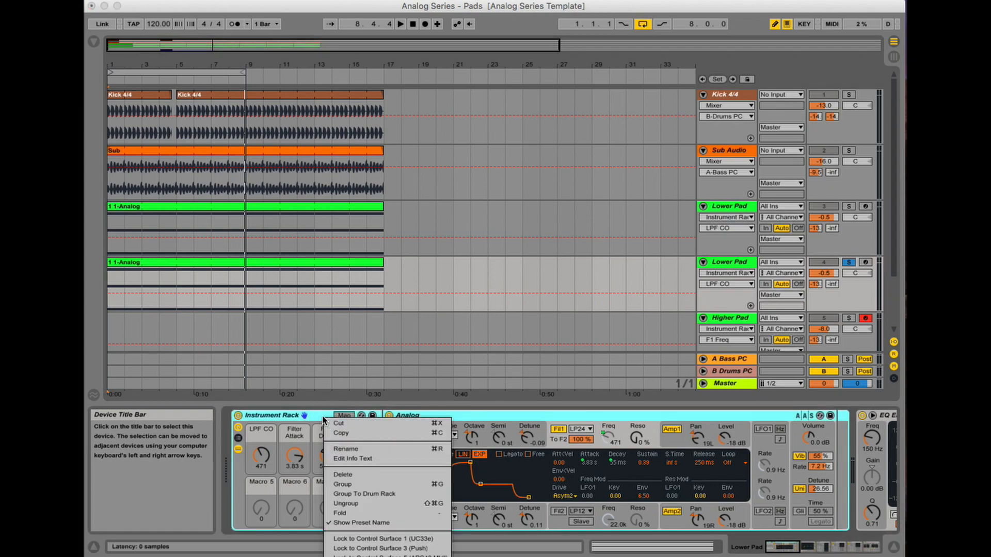
left_click(359, 505)
left_click_drag(788, 548, 868, 546)
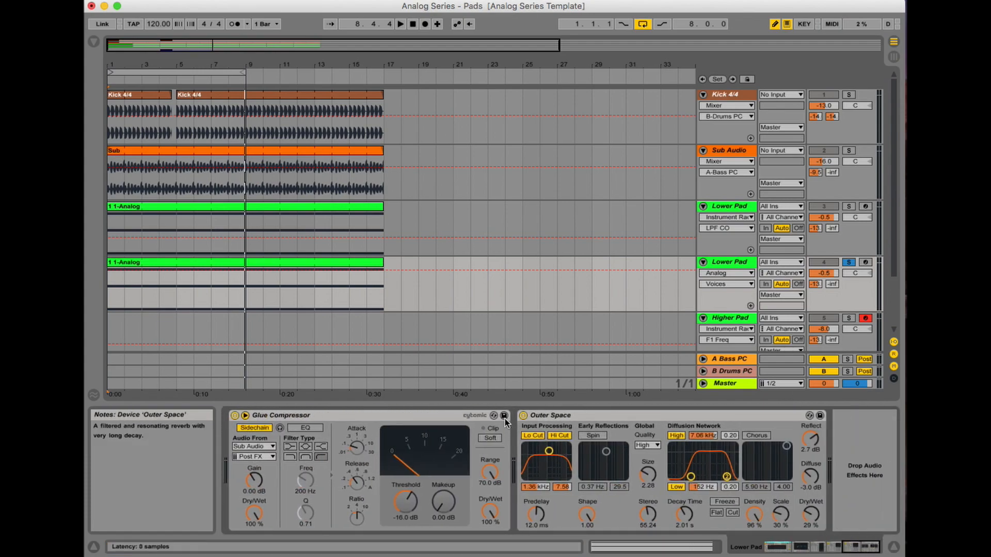
left_click(524, 415)
left_click(234, 416)
left_click_drag(847, 545, 782, 550)
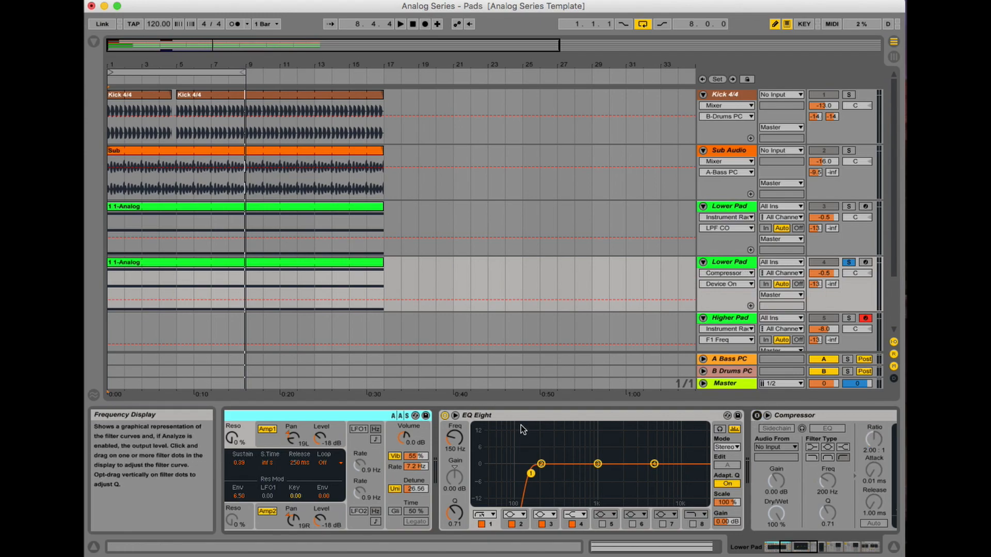
left_click(445, 416)
left_click_drag(799, 547, 738, 551)
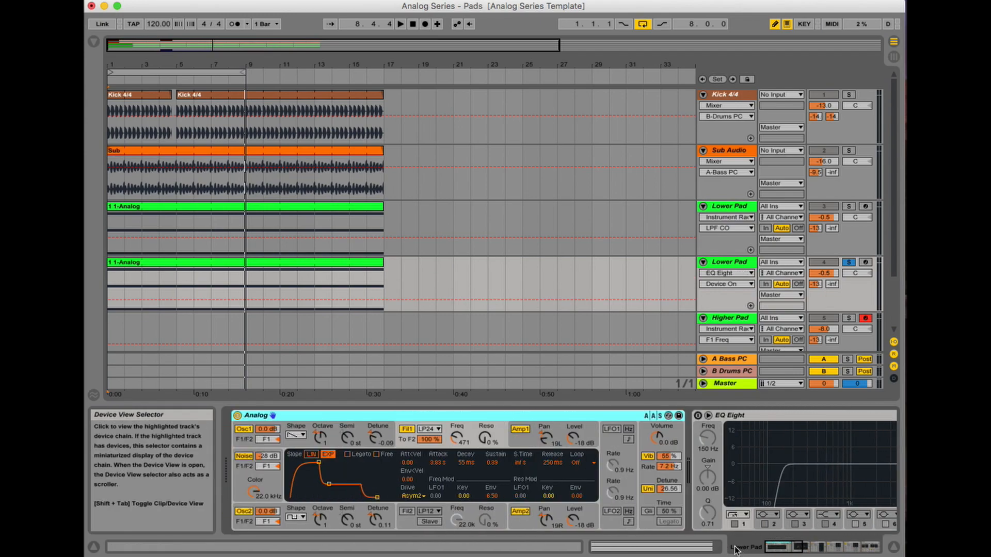
Replace the Analog instrument on the copied Lower Pad track with a fresh default Analog
left_click(94, 42)
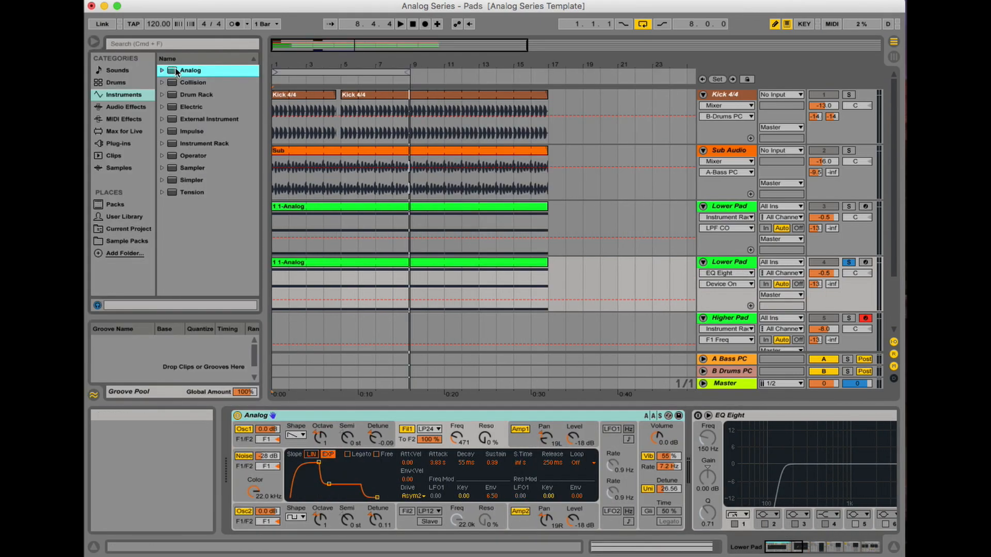
left_click_drag(189, 70, 408, 416)
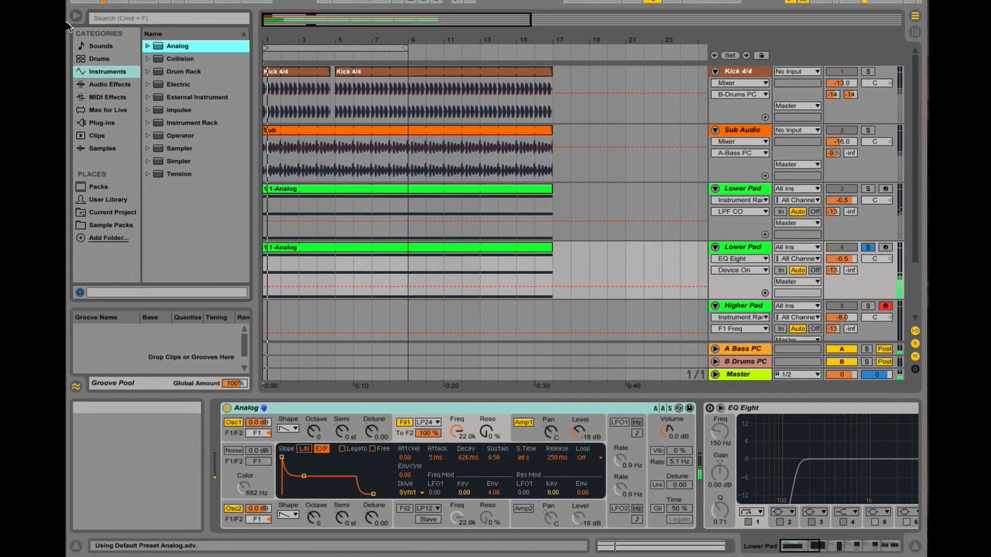
left_click(76, 16)
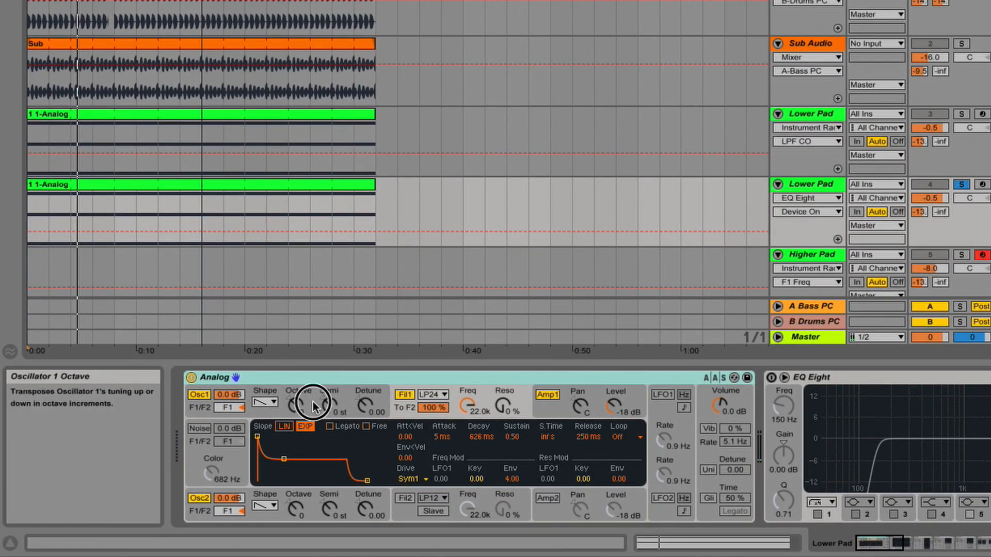
Set Analog's oscillator 1 to octave 1, detune -0.11 and sub level 100 %
left_click(304, 401)
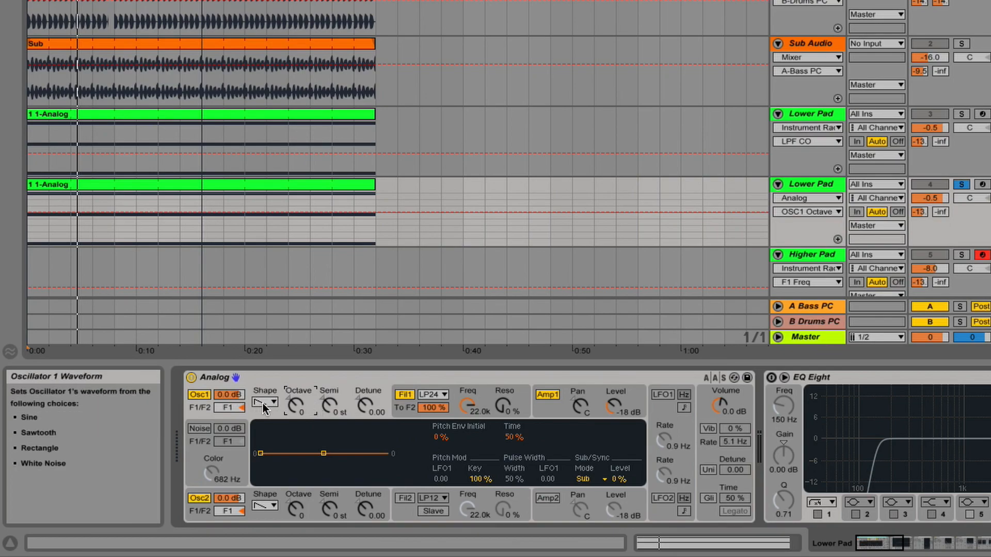
key("space")
left_click_drag(295, 406, 295, 397)
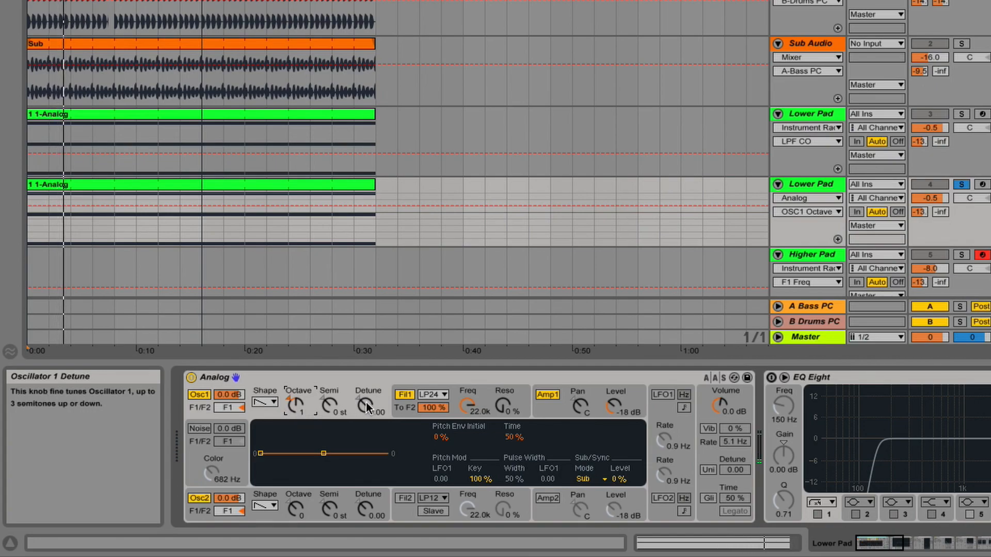
left_click_drag(367, 402, 367, 410)
key("space")
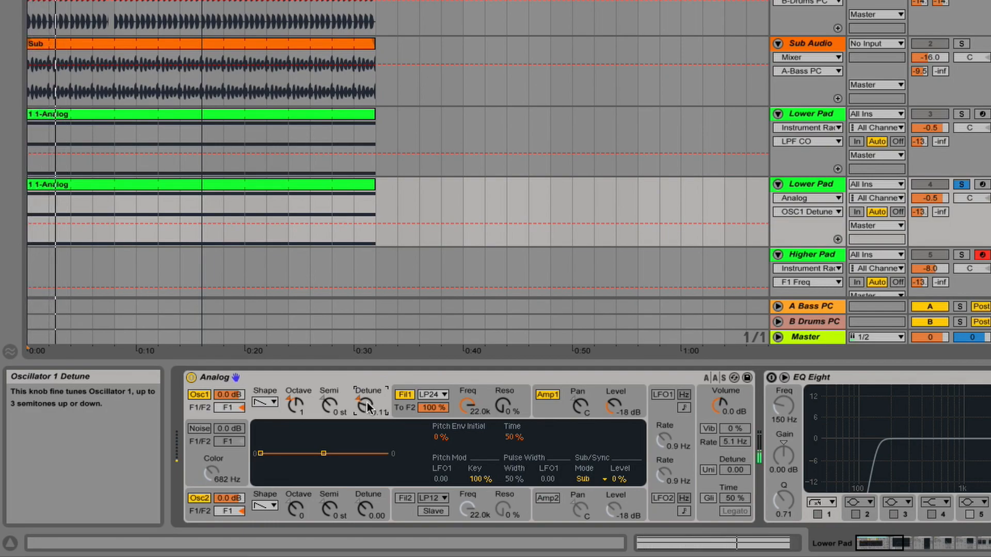
left_click_drag(625, 486, 625, 434)
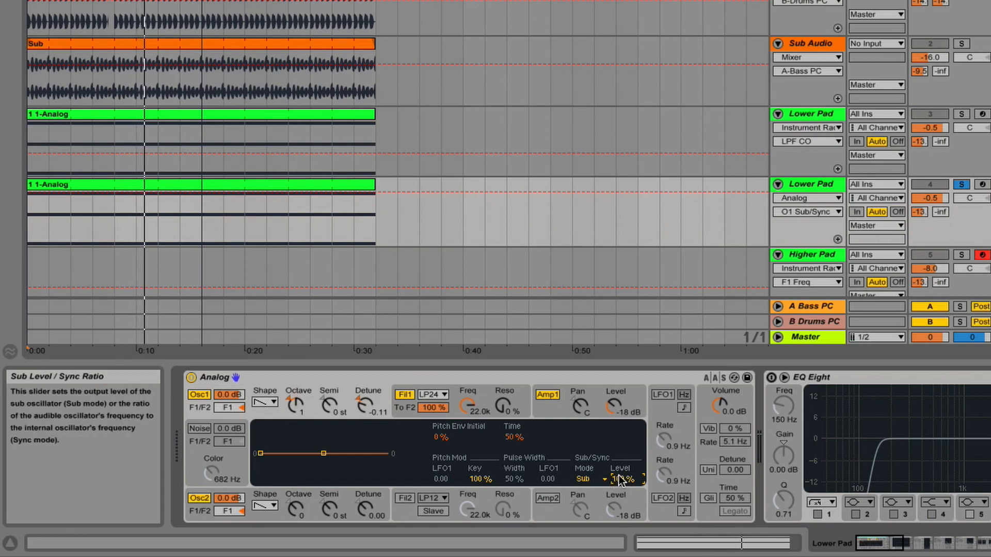
Give oscillator 2 a rectangle waveform and set its octave to 1
left_click(258, 520)
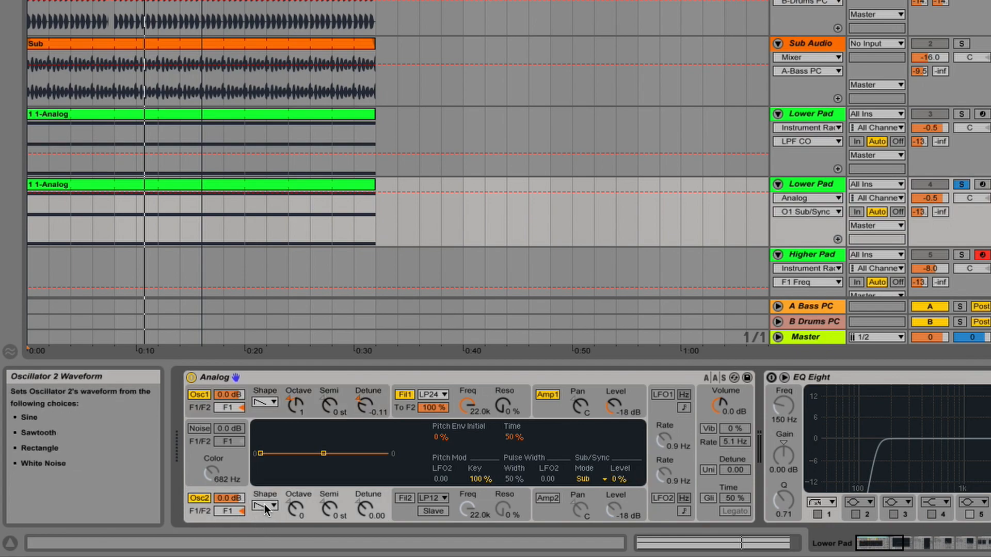
left_click(264, 504)
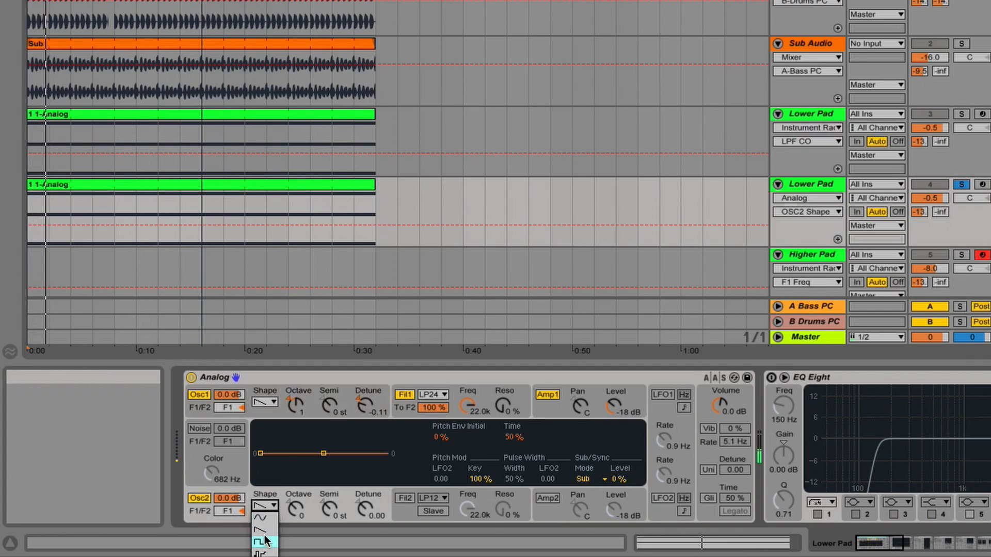
left_click(265, 527)
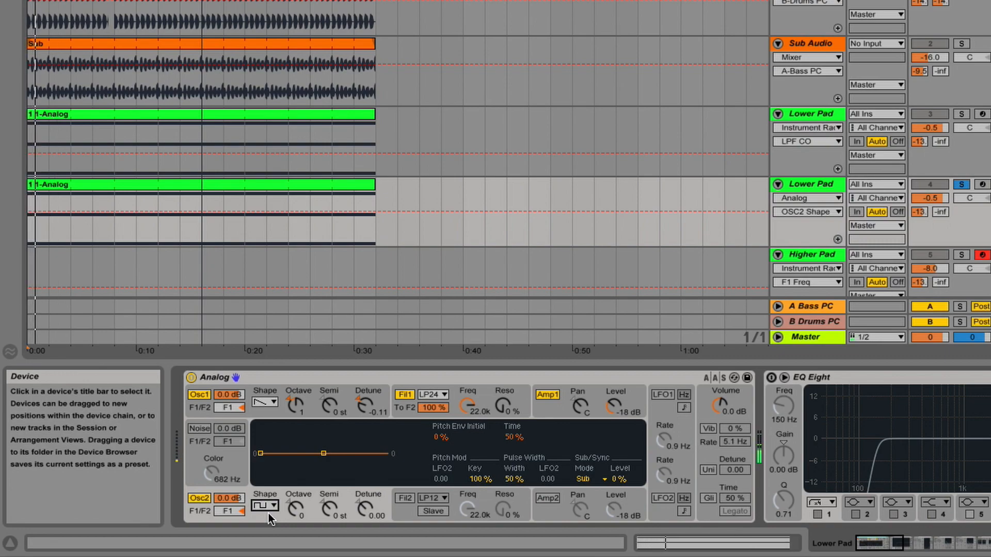
left_click(299, 511)
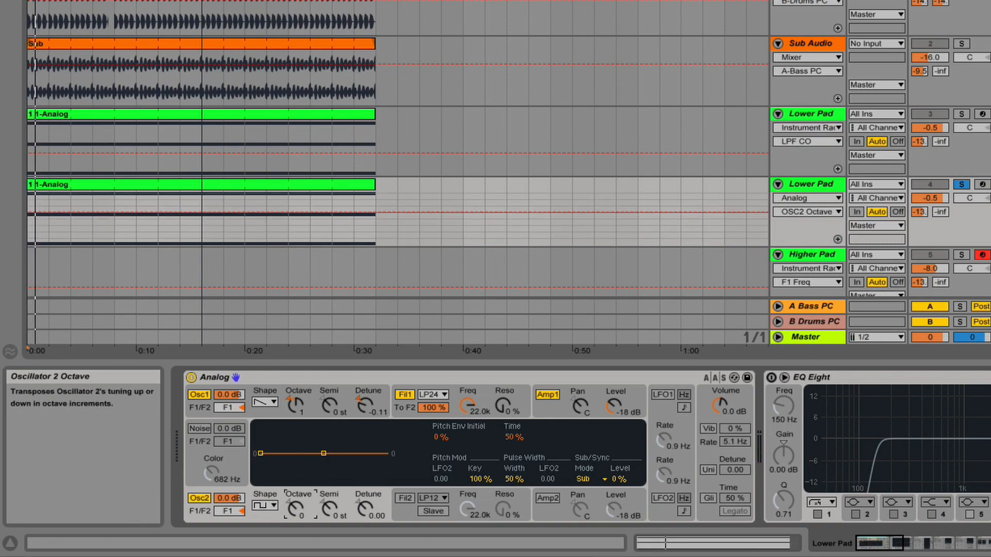
Set oscillator 2's detune to 0.09 and its sub level to 100 %
left_click(365, 509)
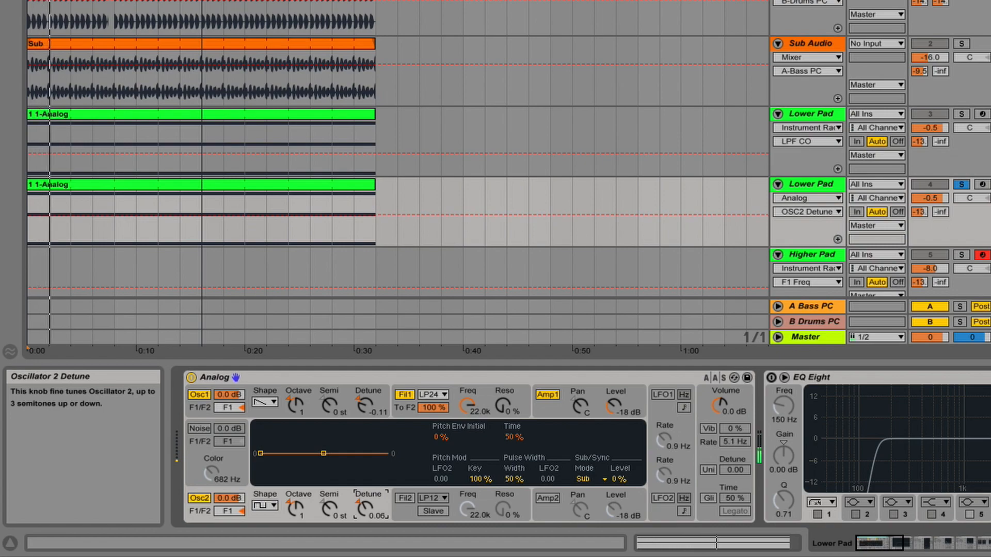
left_click_drag(367, 505, 367, 504)
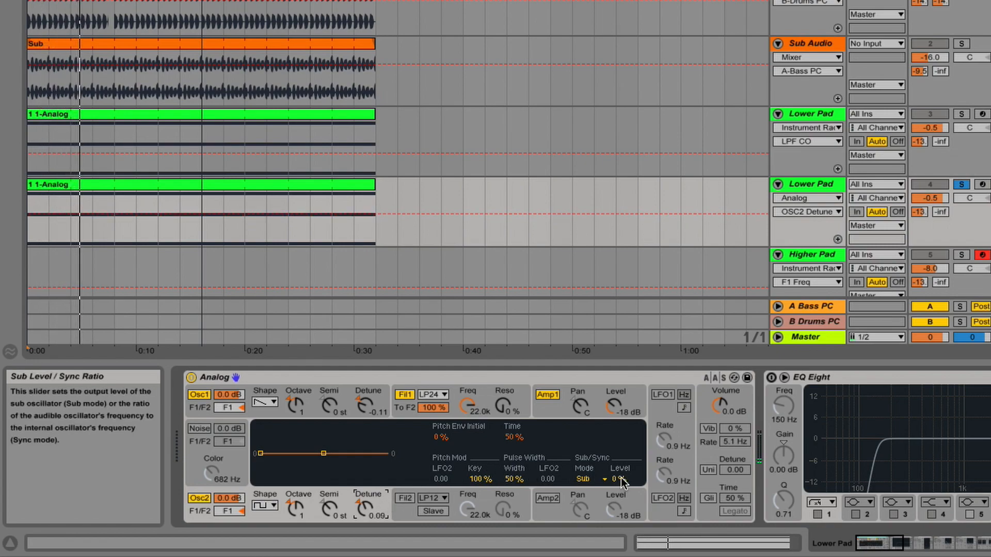
key("space")
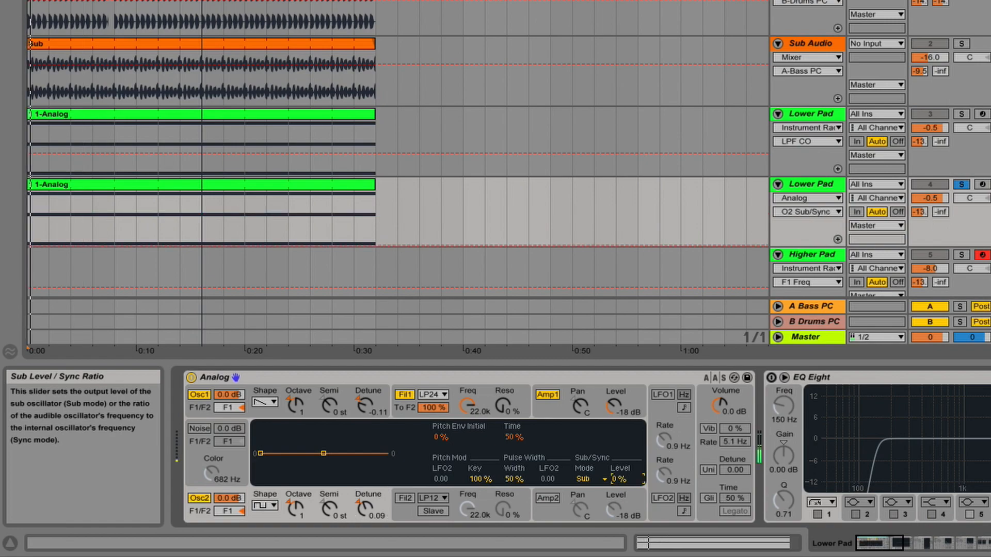
left_click_drag(618, 480, 618, 407)
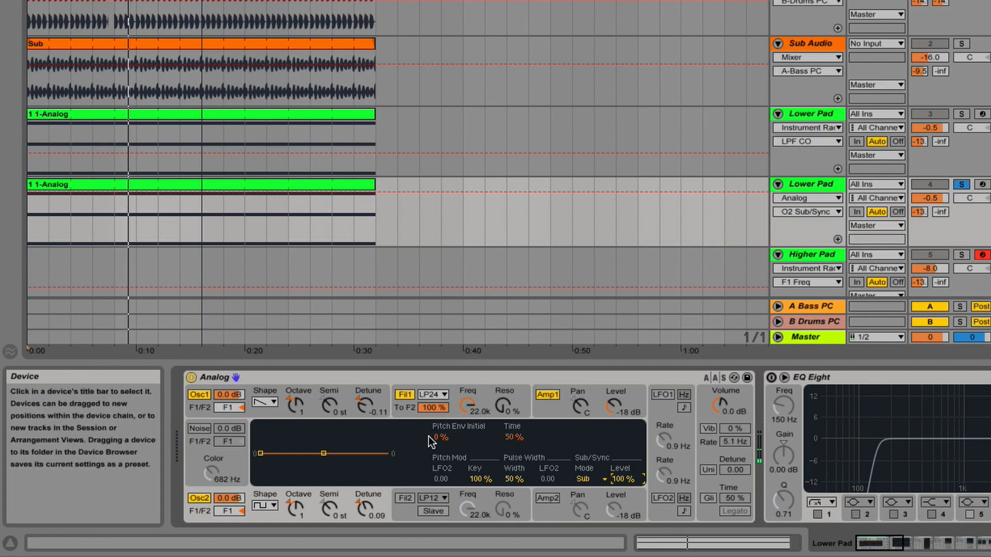
Set oscillator 2's pulse width to 23 %, keeping oscillator 1 switched off only while adjusting it
left_click(200, 395)
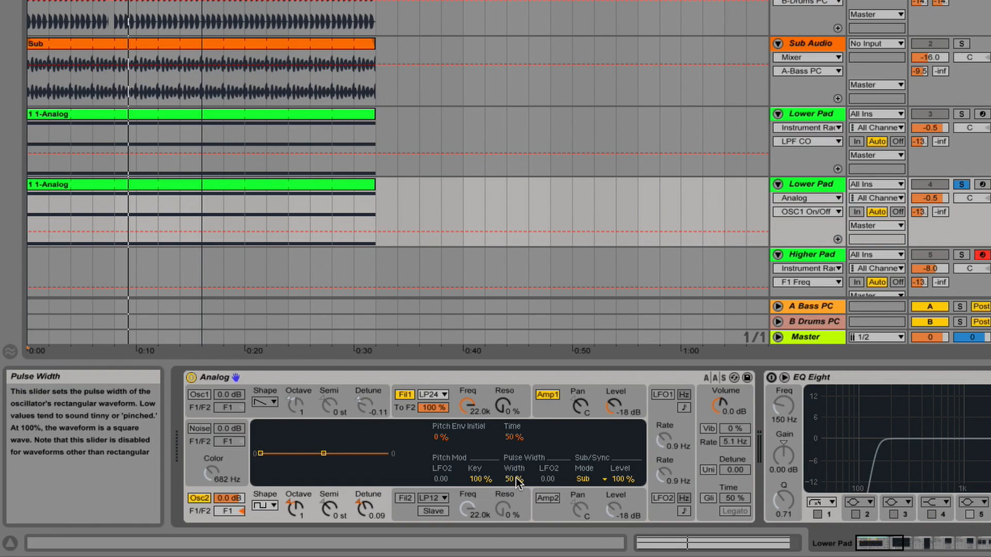
left_click_drag(516, 481, 516, 494)
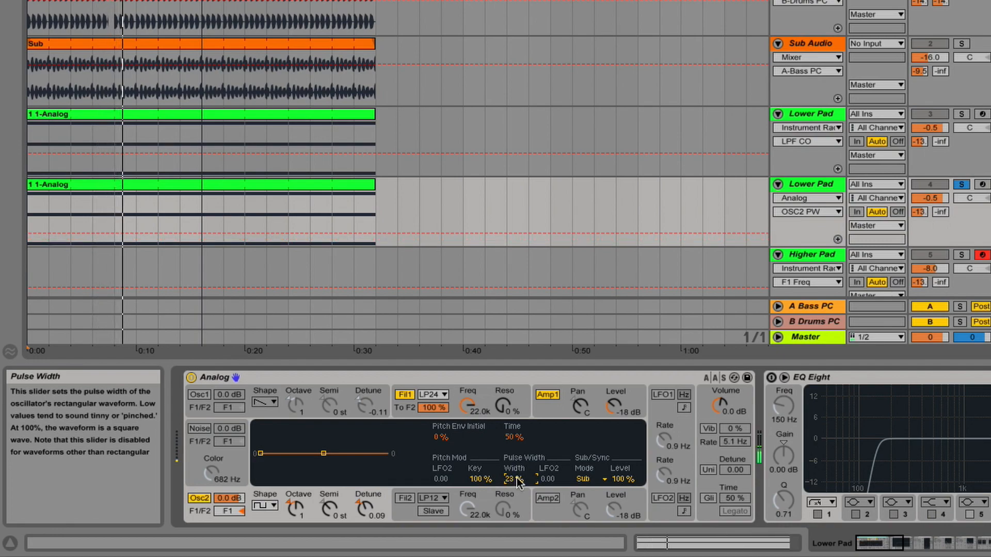
left_click(202, 395)
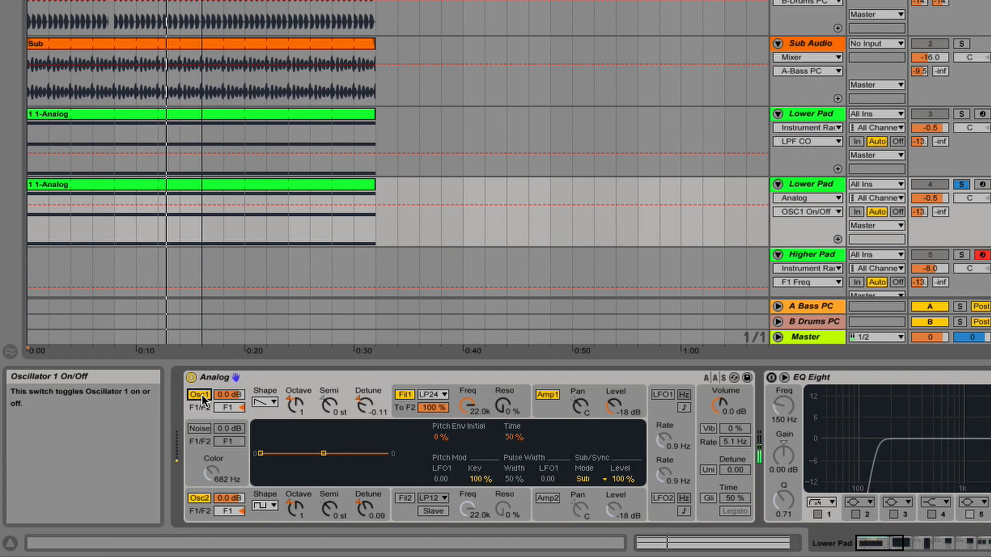
left_click(258, 520)
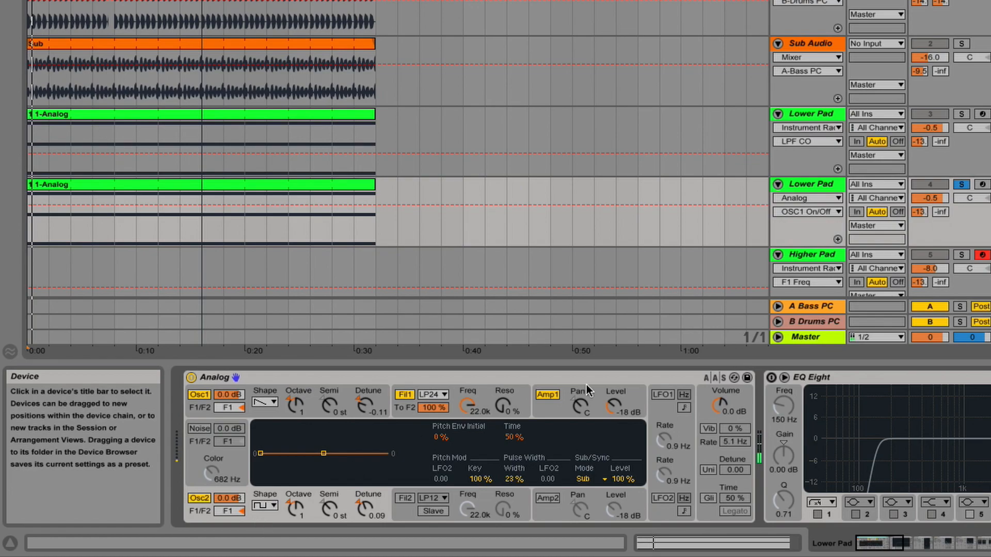
Set Analog's keyboard voices to 32 in the global settings
left_click(707, 405)
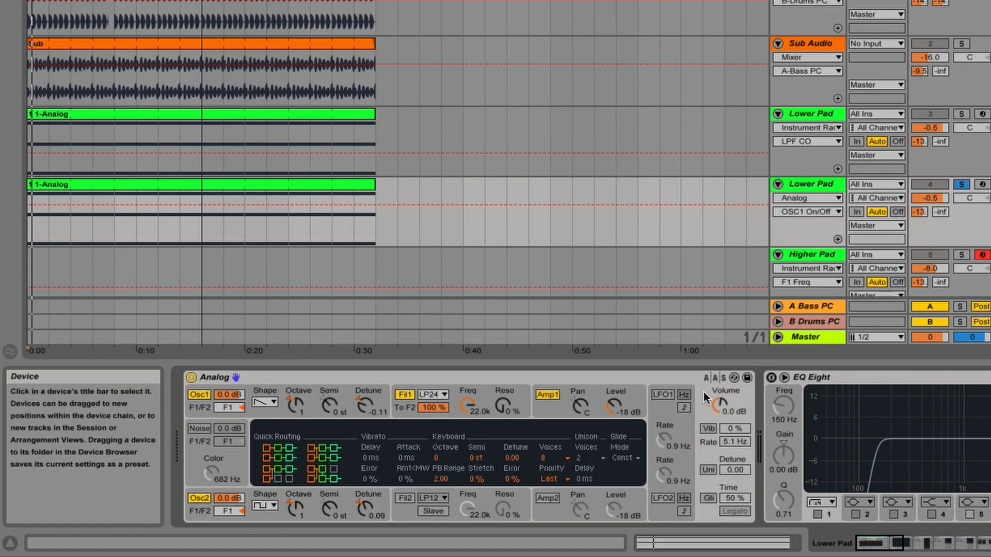
left_click(567, 459)
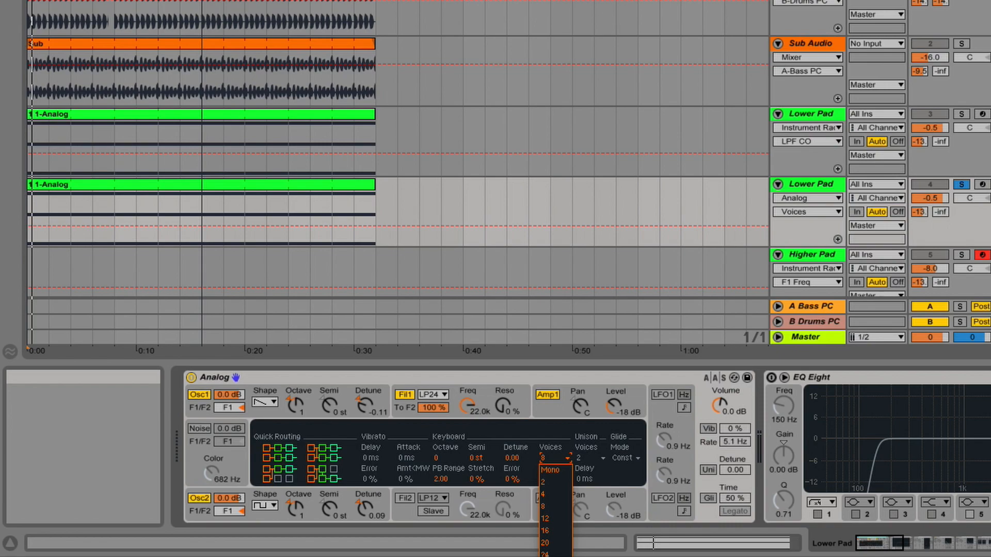
left_click(550, 556)
Enable unison during playback and set its detune to 23.44
key("space")
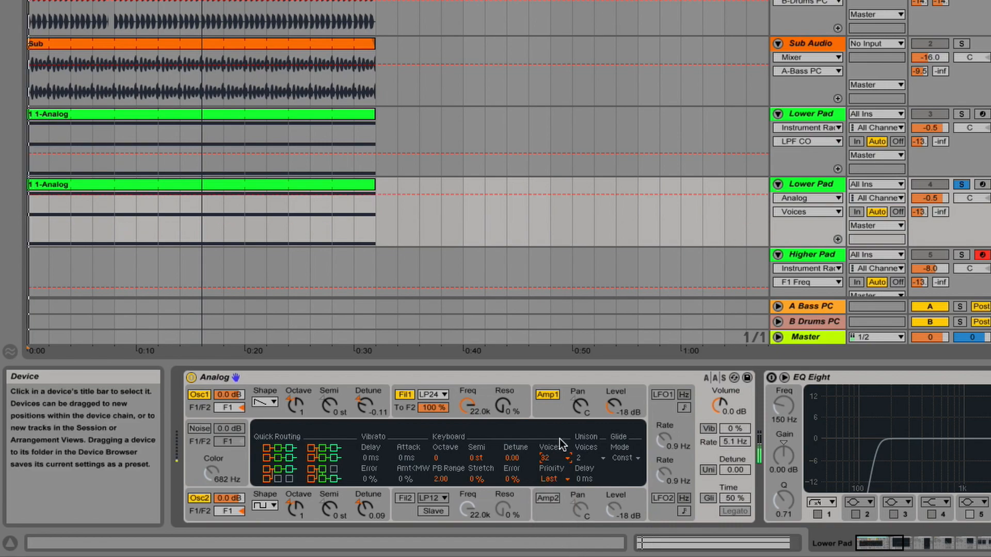
left_click(708, 470)
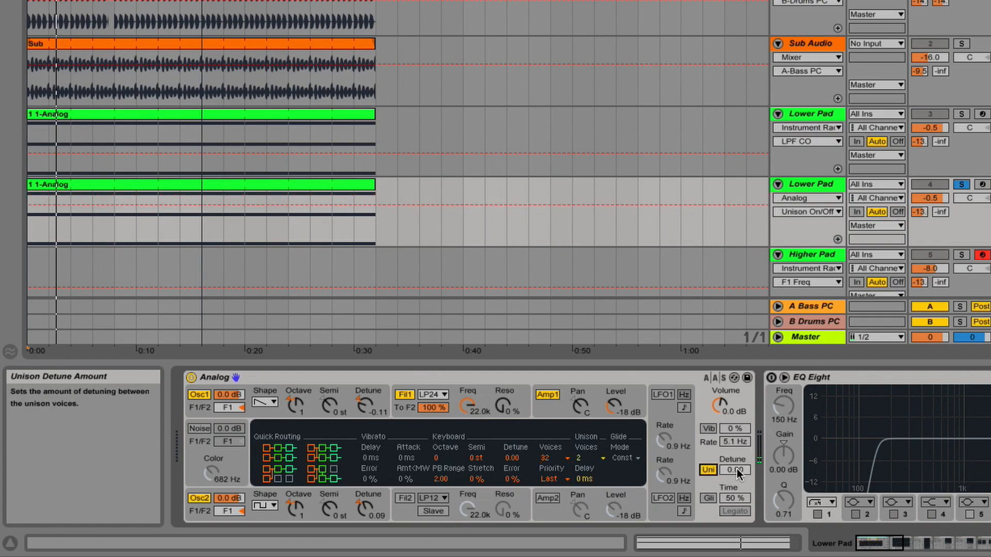
left_click_drag(736, 469, 736, 374)
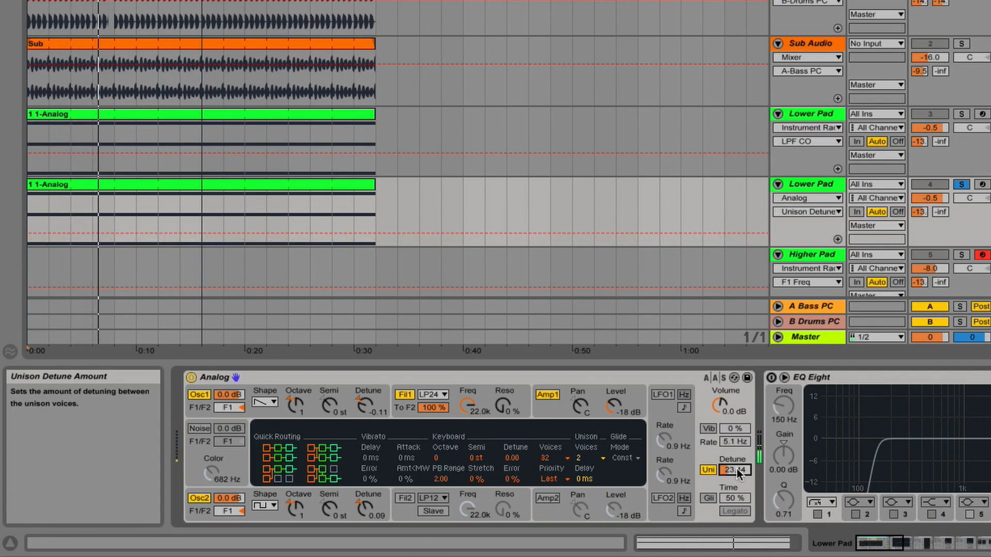
Enable vibrato and set its amount to 64 % and its rate to 7.2 Hz
left_click(709, 429)
left_click_drag(735, 430, 734, 391)
left_click_drag(740, 442, 740, 409)
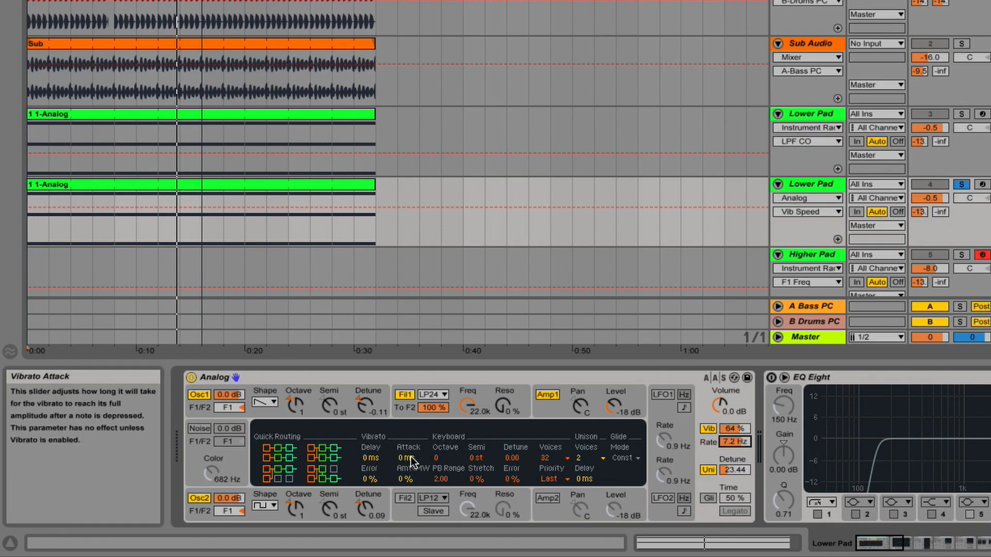
Set the vibrato attack to 221 ms in Analog's global settings
left_click_drag(415, 460, 414, 424)
left_click_drag(415, 459, 415, 463)
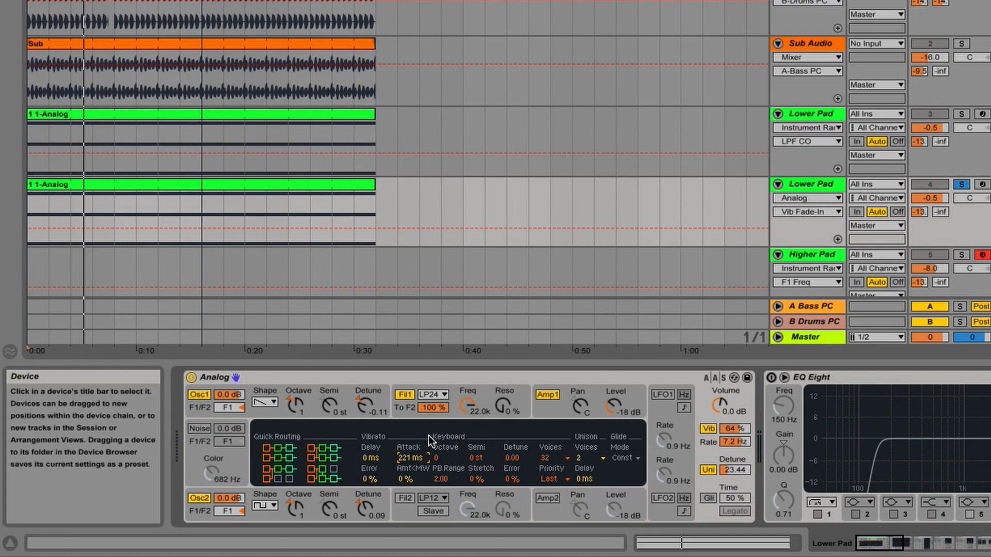
Set filter 1's cutoff to 675 with an envelope amount of 6.01 and an envelope attack of 4.34 s
left_click(458, 389)
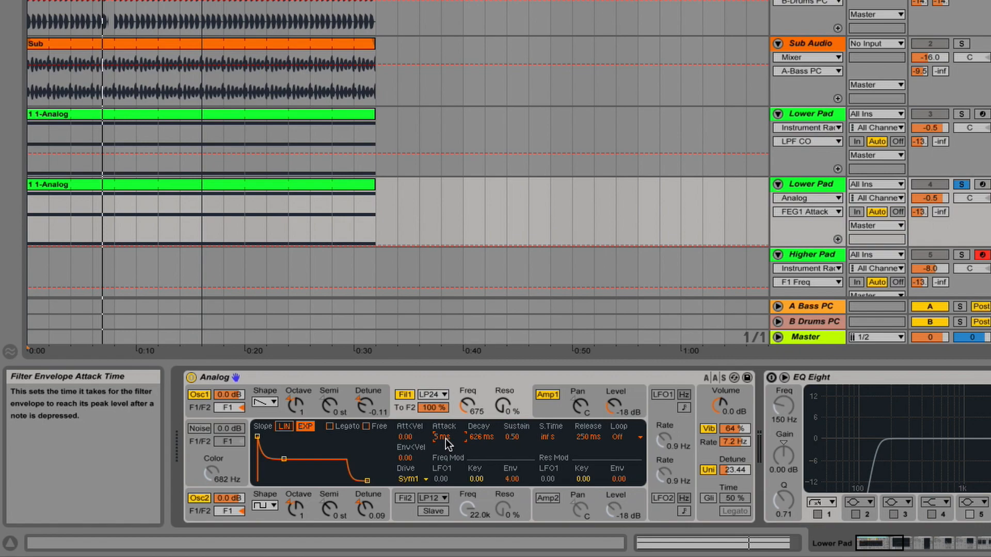
key("space")
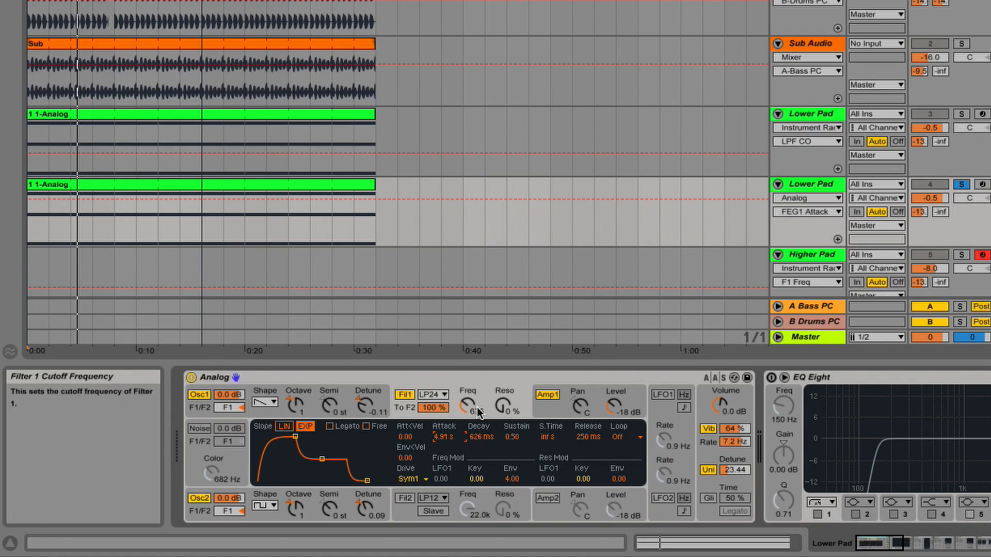
left_click_drag(512, 479, 512, 471)
key("space")
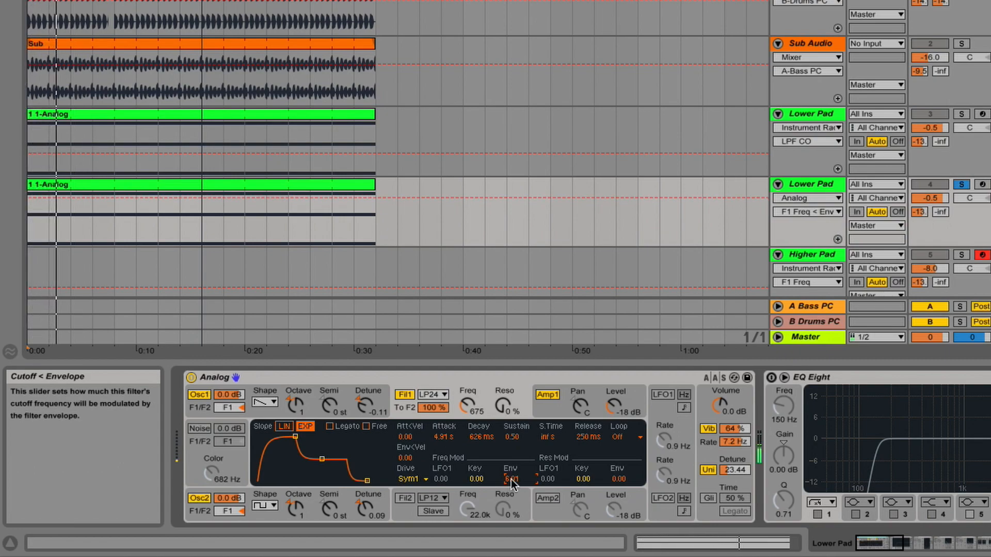
mouse_move(447, 437)
left_mouse_down()
mouse_move(447, 448)
mouse_move(447, 435)
left_mouse_up()
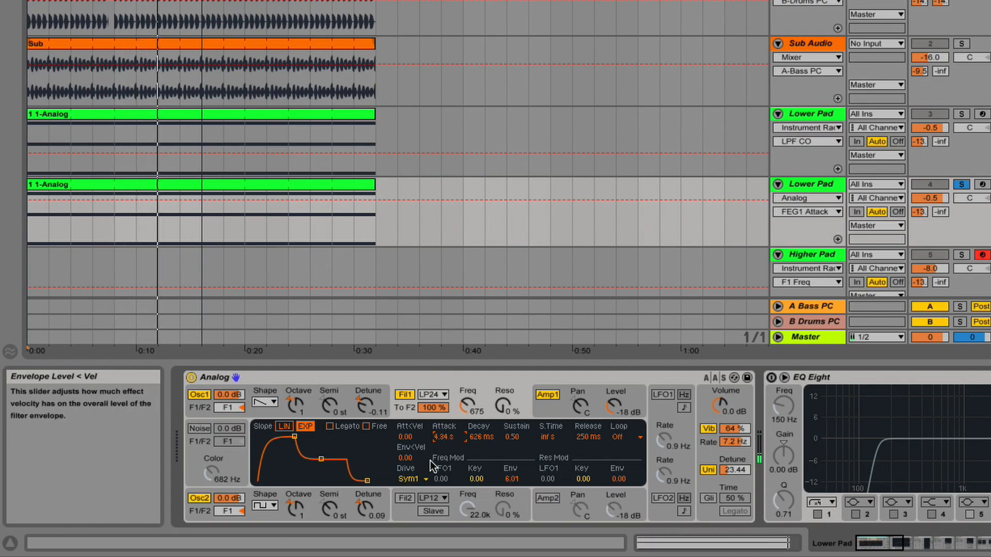
Set filter 1's drive to Asym2, comparing it with Sym2 during playback
left_click(419, 479)
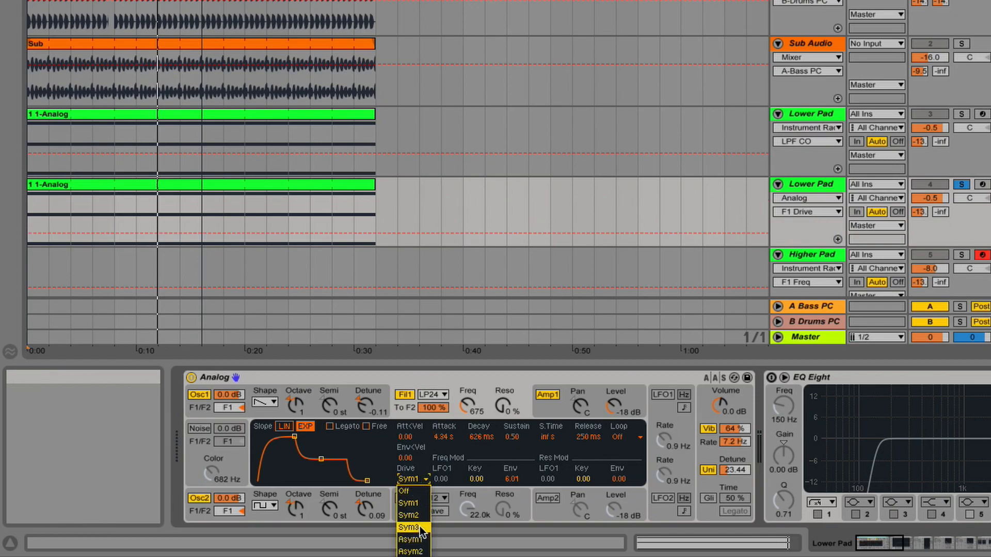
left_click(413, 551)
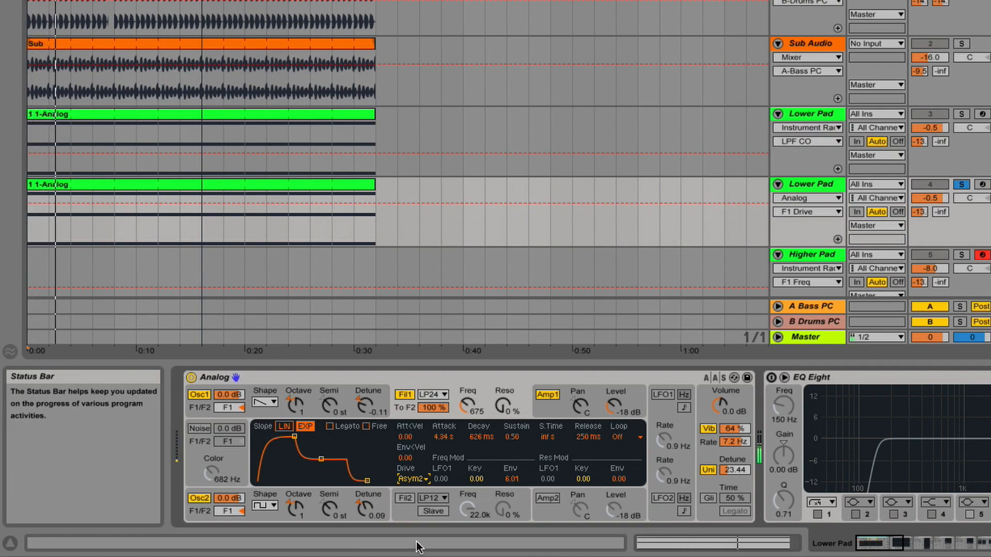
left_click(414, 480)
left_click(420, 512)
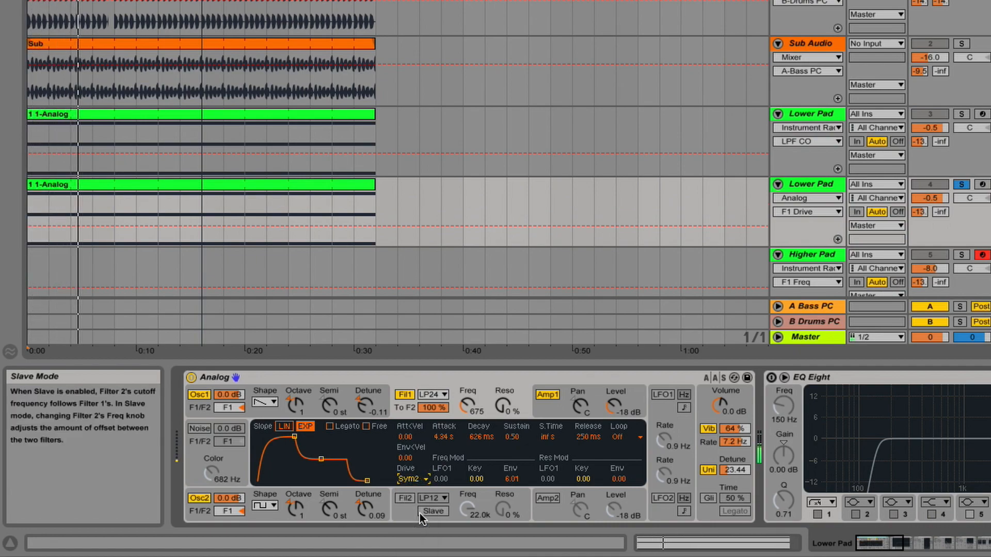
left_click(416, 479)
left_click(413, 551)
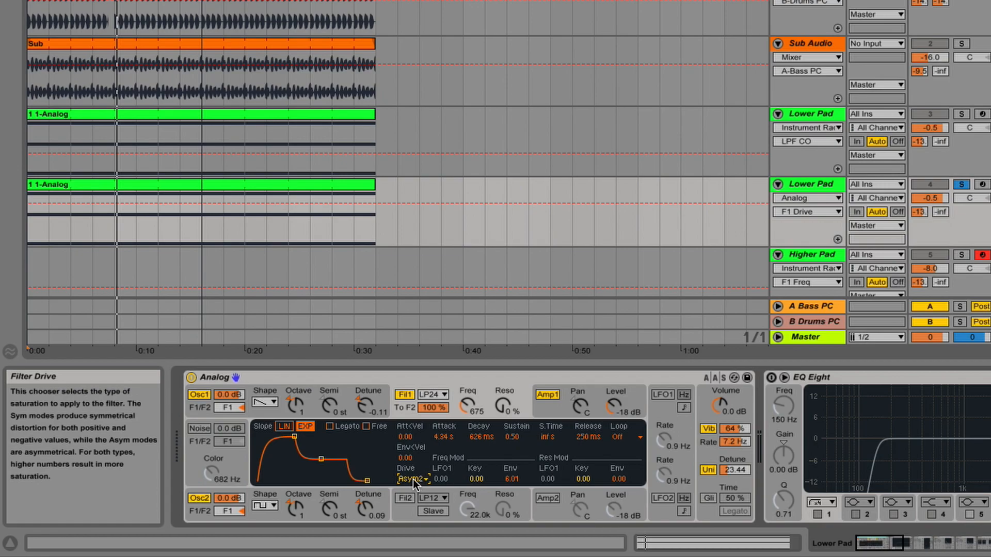
Enable amplifier 2 and pan amplifier 1 to 22R and amplifier 2 to 23L
left_click(562, 518)
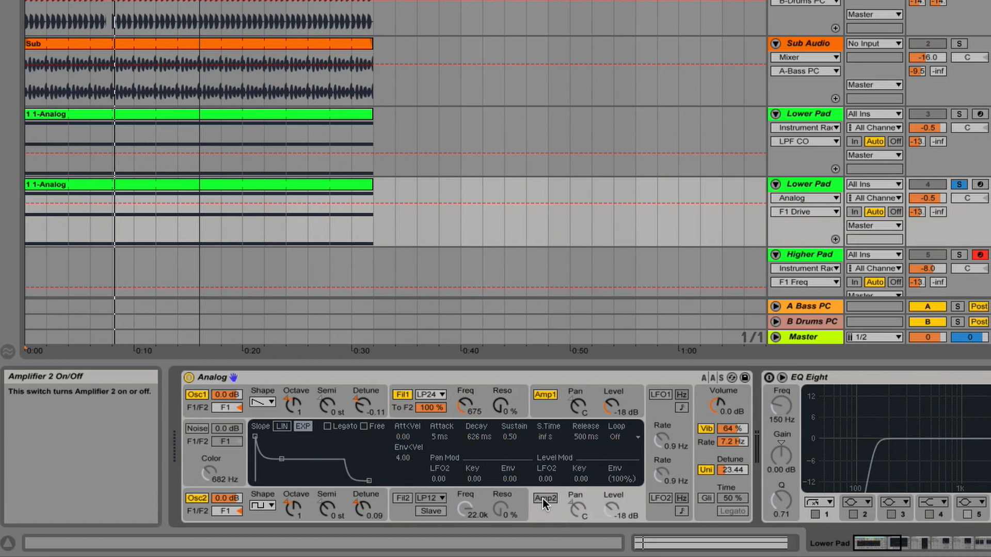
left_click(543, 498)
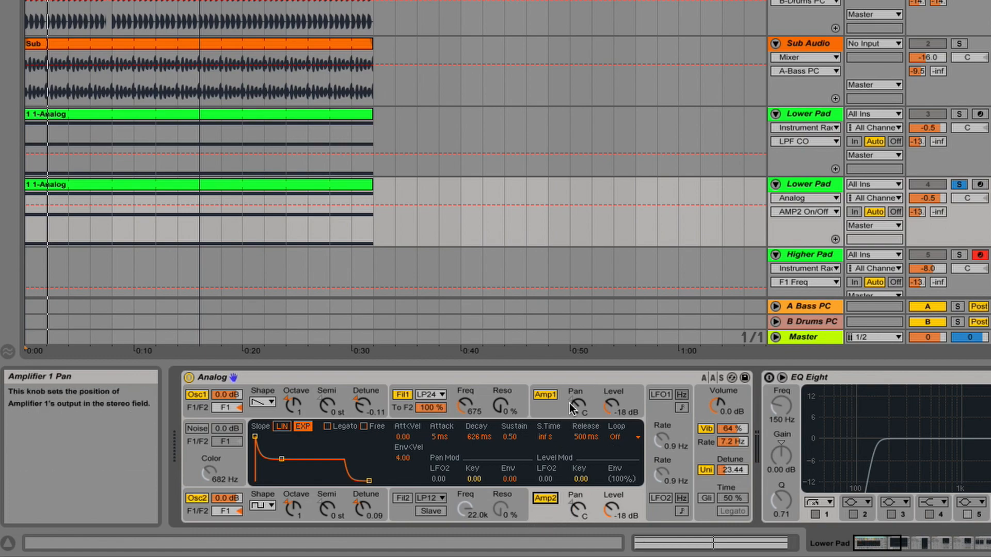
left_click_drag(574, 404, 574, 399)
key("space")
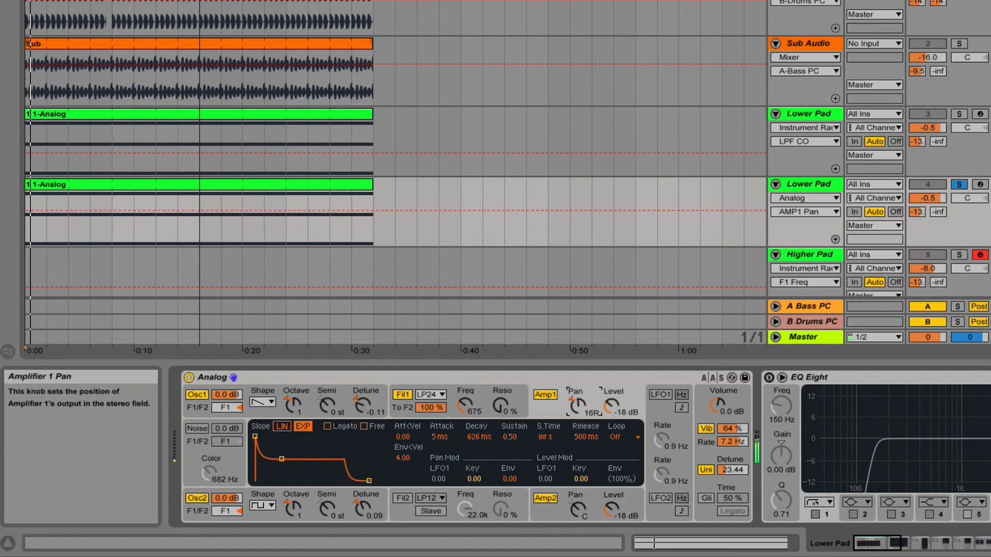
left_click_drag(577, 508, 577, 525)
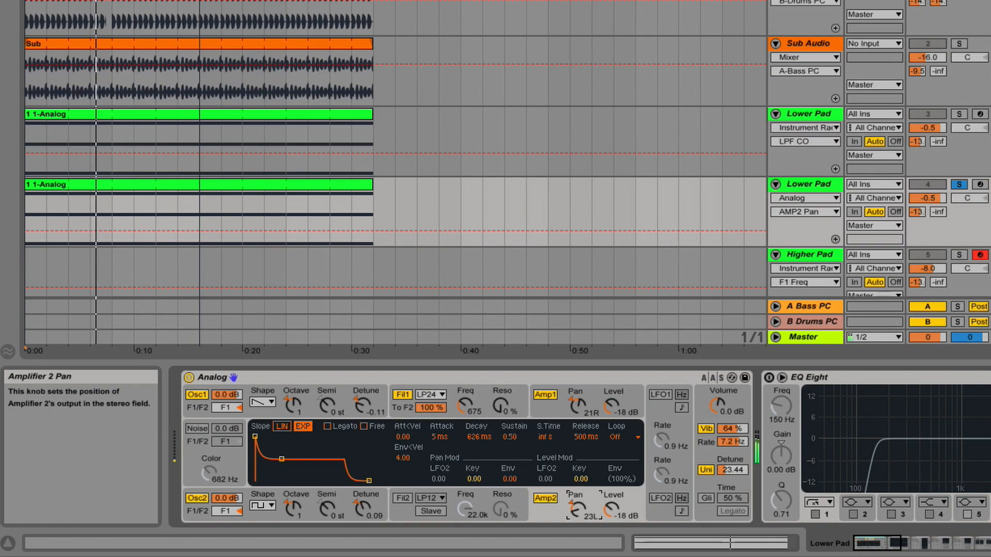
left_click(577, 407)
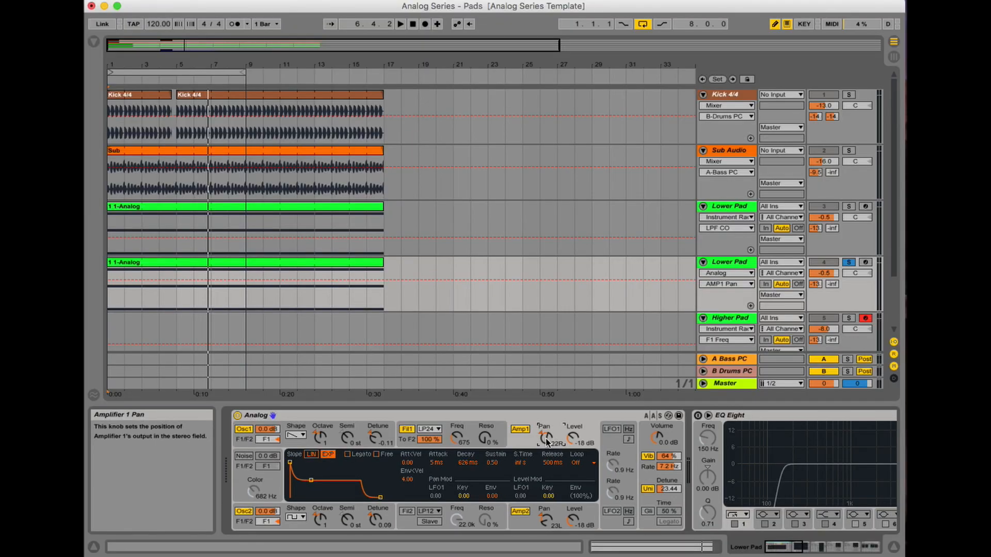
Activate the EQ Eight and the Compressor on the rebuilt Lower Pad track during playback
left_click(798, 546)
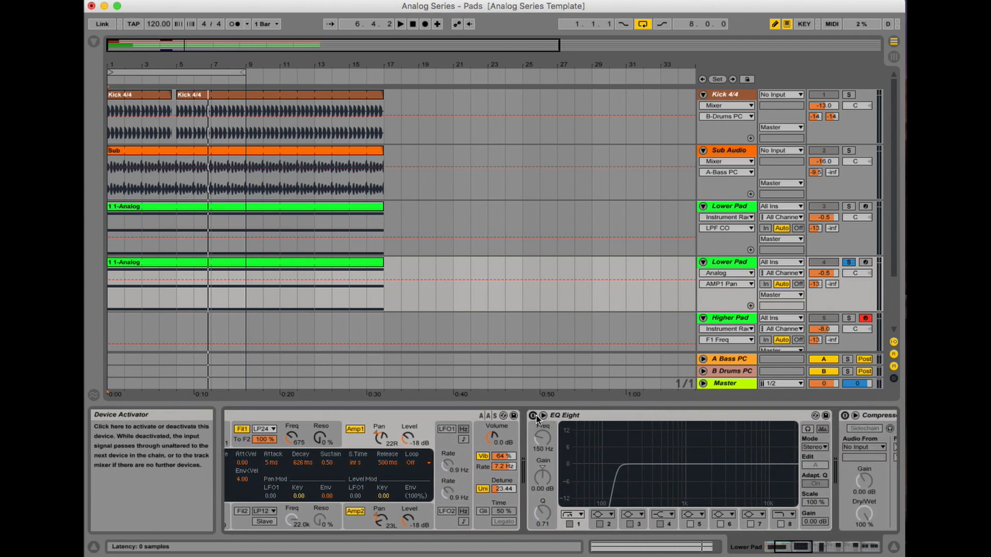
left_click(535, 416)
key("space")
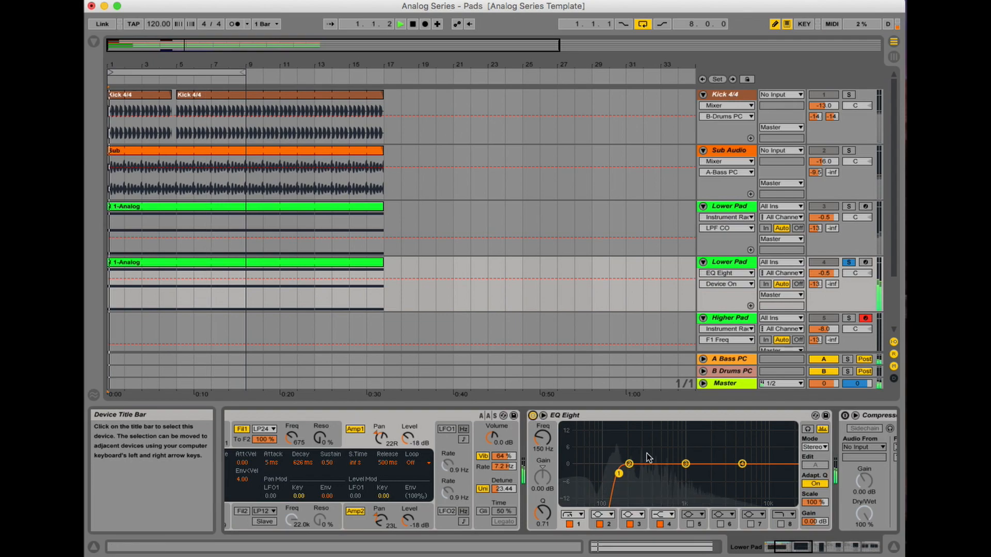
left_click(802, 547)
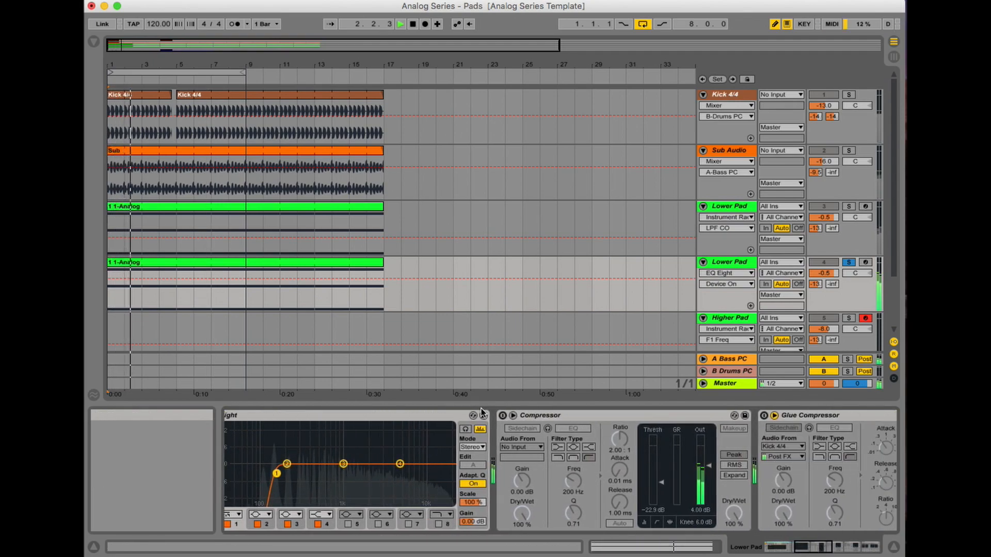
left_click(502, 416)
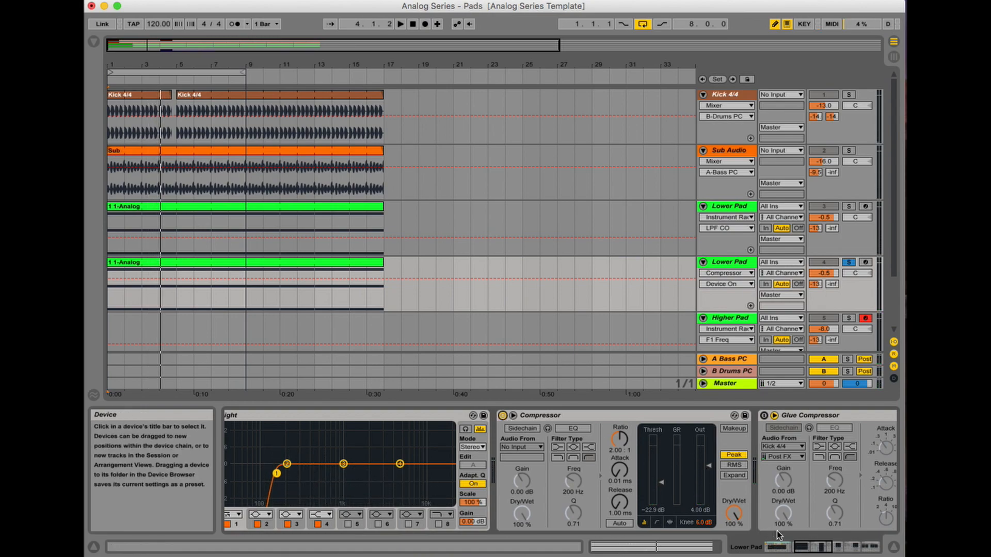
Activate both Glue Compressors, sidechained to Kick 4/4 and Sub Audio, and listen to their effect
left_click_drag(808, 546, 820, 546)
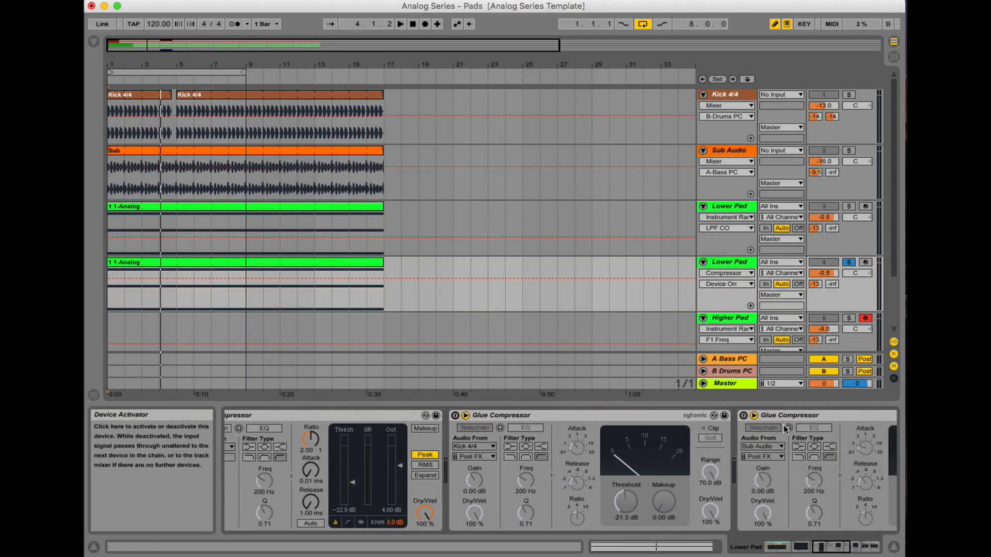
key("space")
left_click(455, 415)
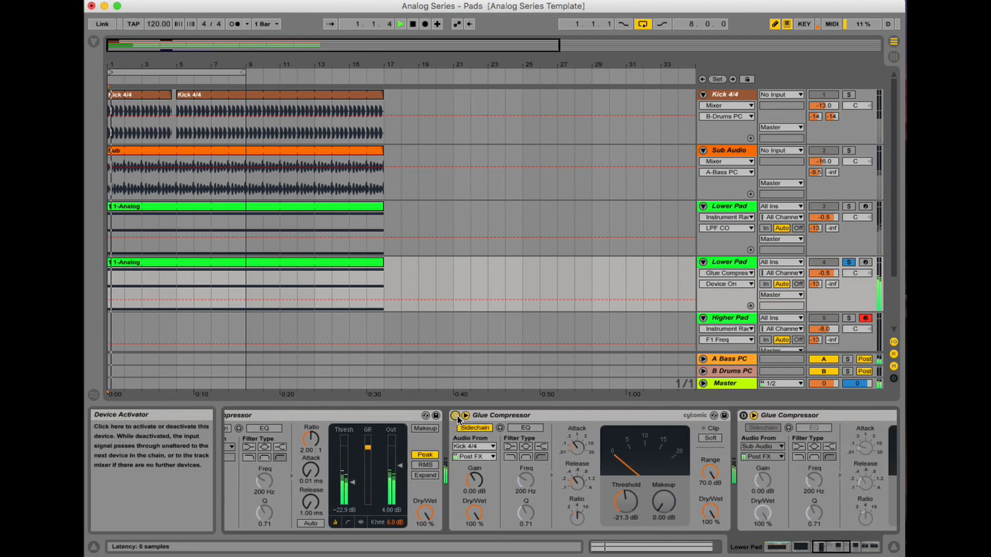
key("space")
left_click(743, 416)
key("space")
left_click_drag(831, 548, 867, 550)
key("space")
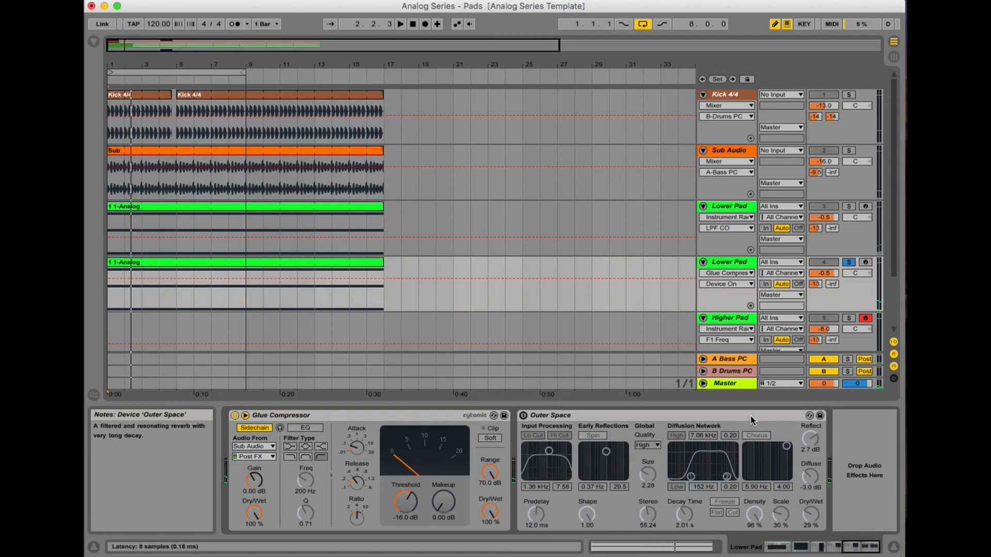
Activate the Outer Space reverb and compare the sound with it on and off during playback
left_click(750, 418)
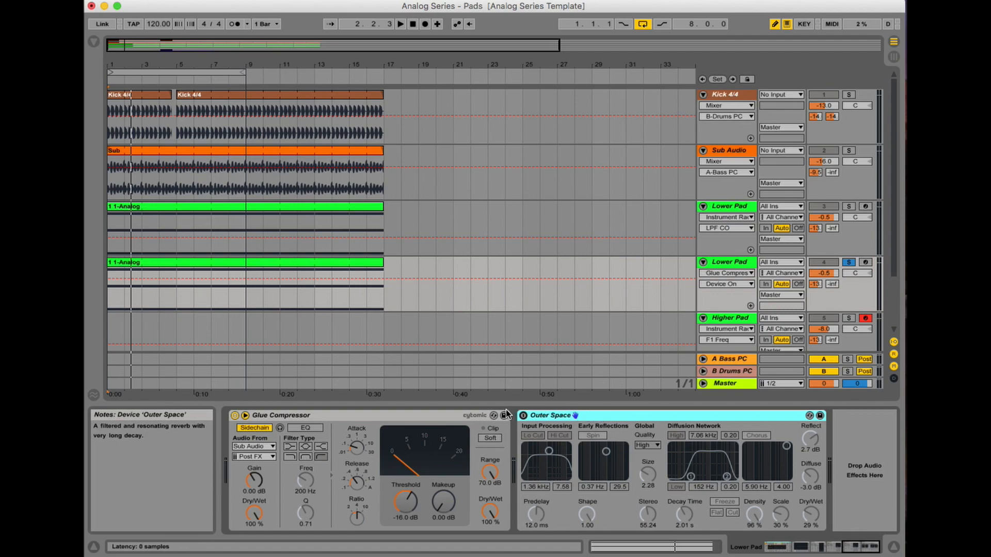
key("space")
left_click(523, 416)
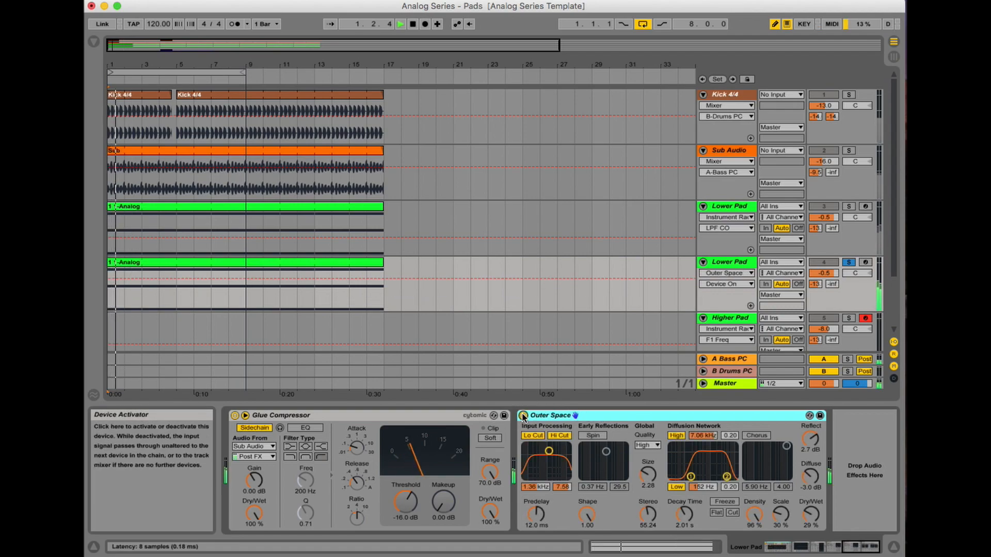
left_click(523, 415)
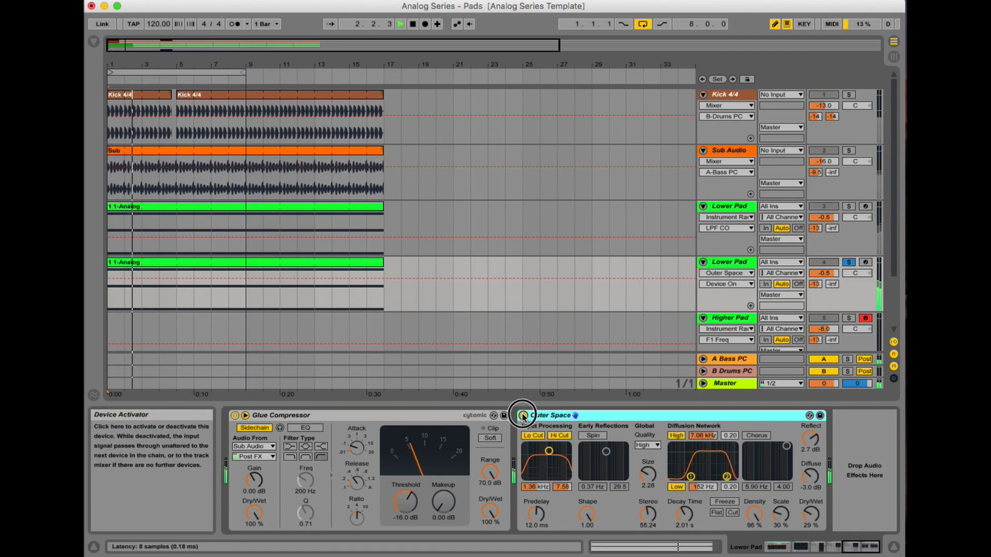
left_click(523, 416)
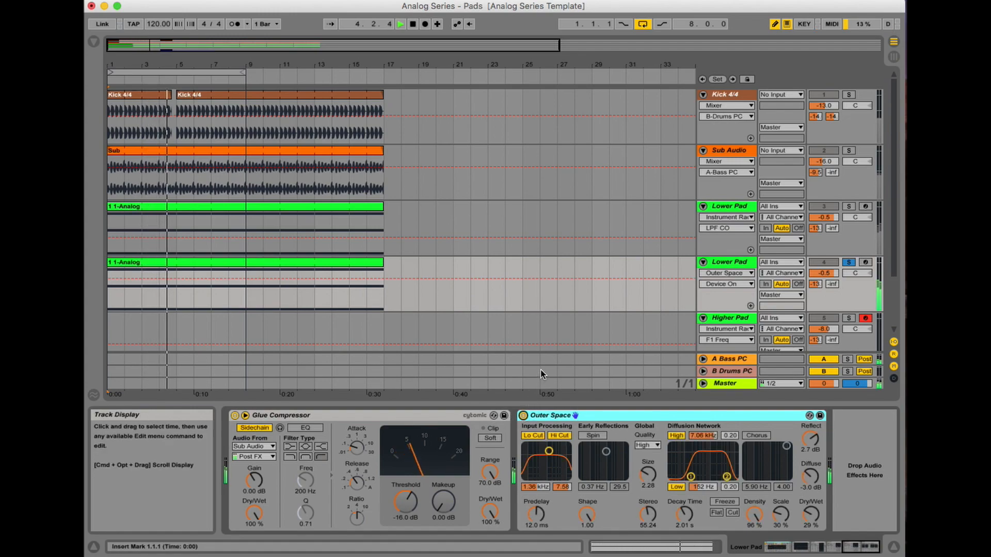
key("space")
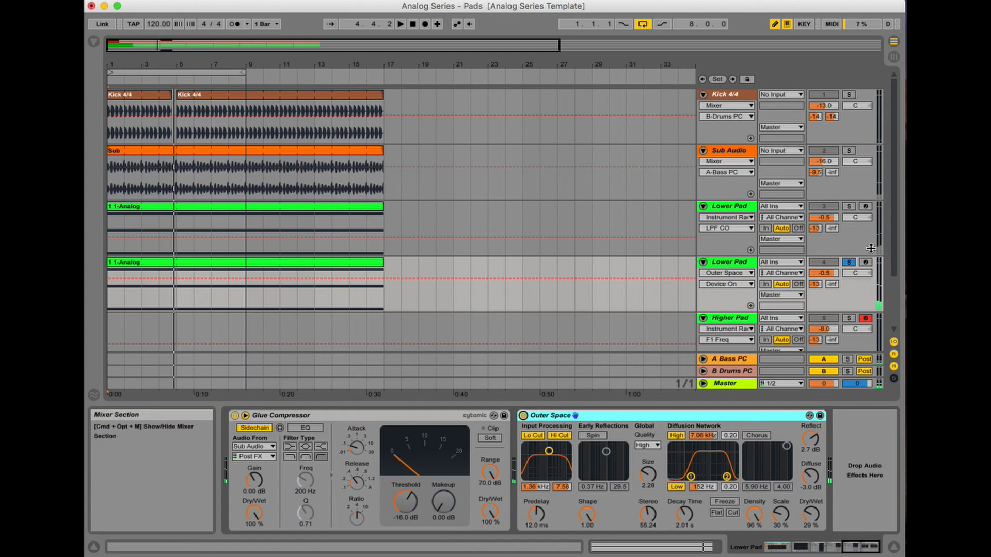
Unsolo the rebuilt Lower Pad and mute the original on track 3 to hear the new pad in the mix
left_click(852, 265)
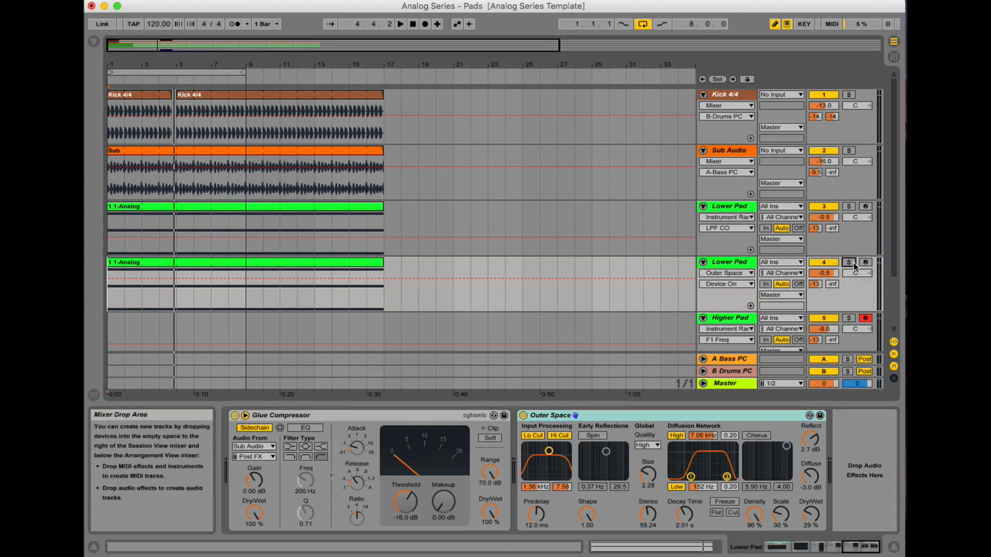
left_click(831, 207)
key("space")
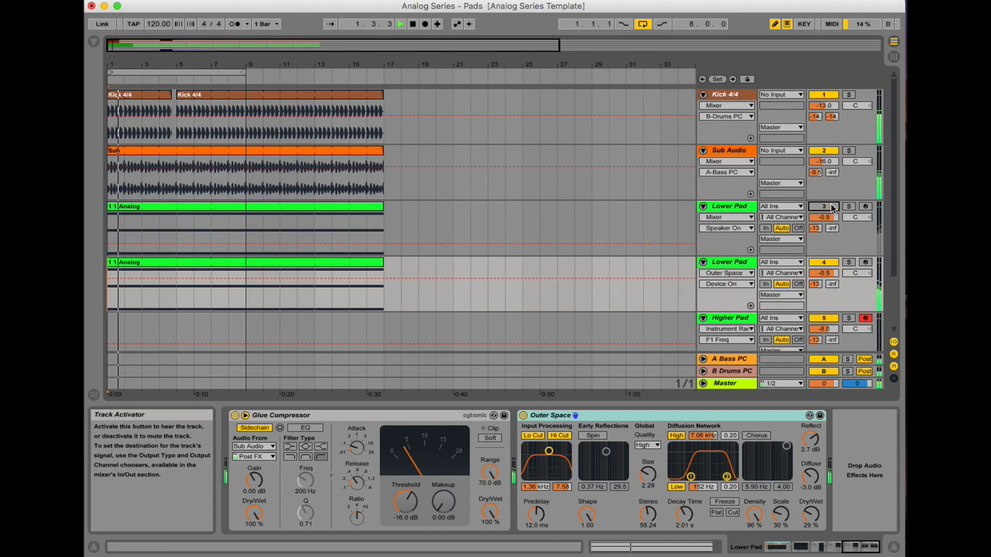
scroll(650, 209, "down", 2)
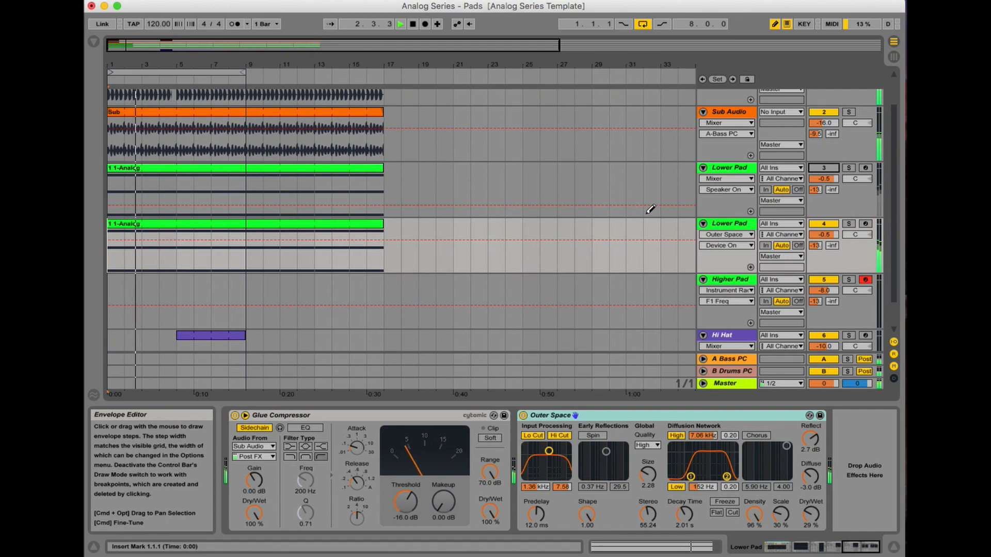
left_click_drag(852, 548, 799, 548)
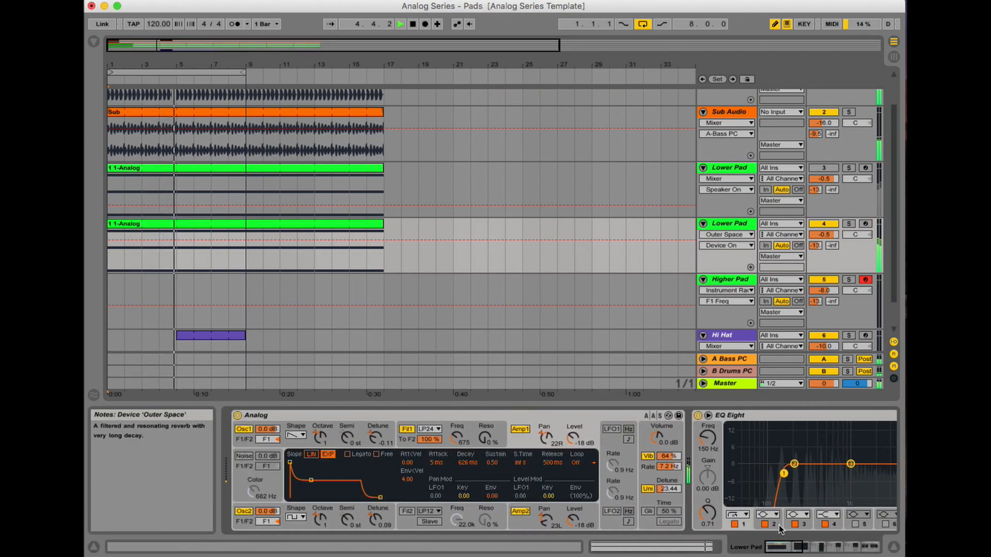
Switch from the rebuilt Lower Pad on track 4 back to the original on track 3 and show its devices
left_click(825, 224)
left_click(825, 169)
left_click(703, 162)
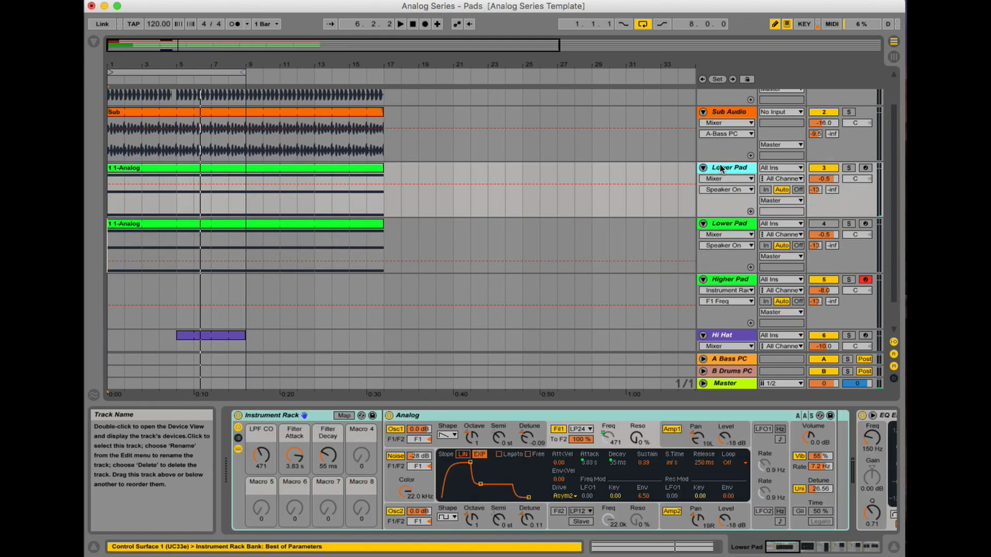
left_click(781, 549)
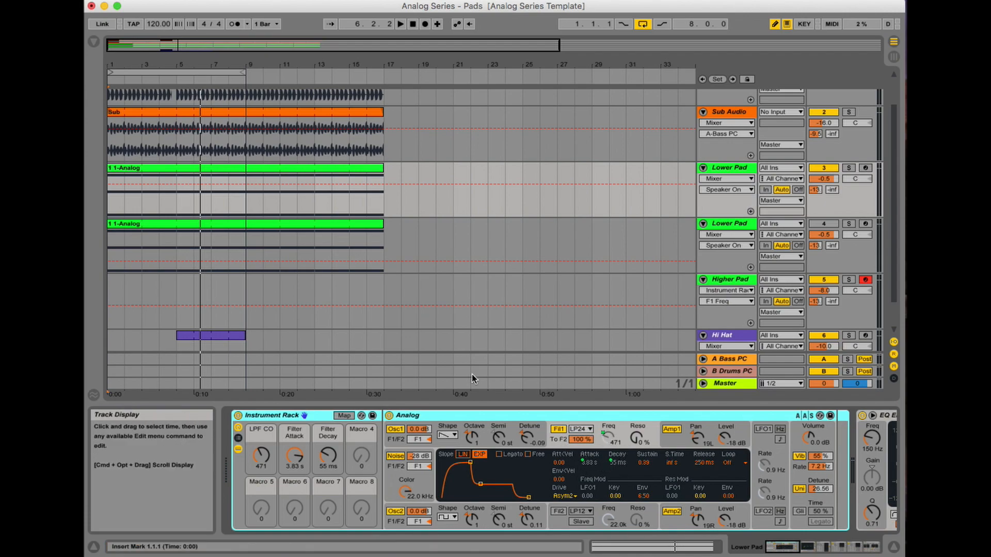
Open the original Lower Pad's MIDI clip folded to its used notes and turn draw mode off
double_click(171, 170)
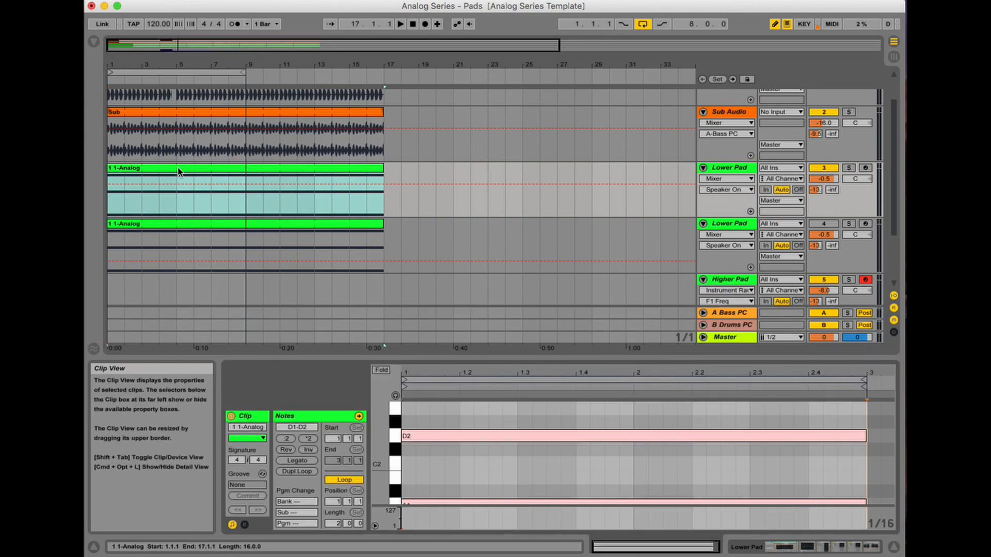
left_click(379, 371)
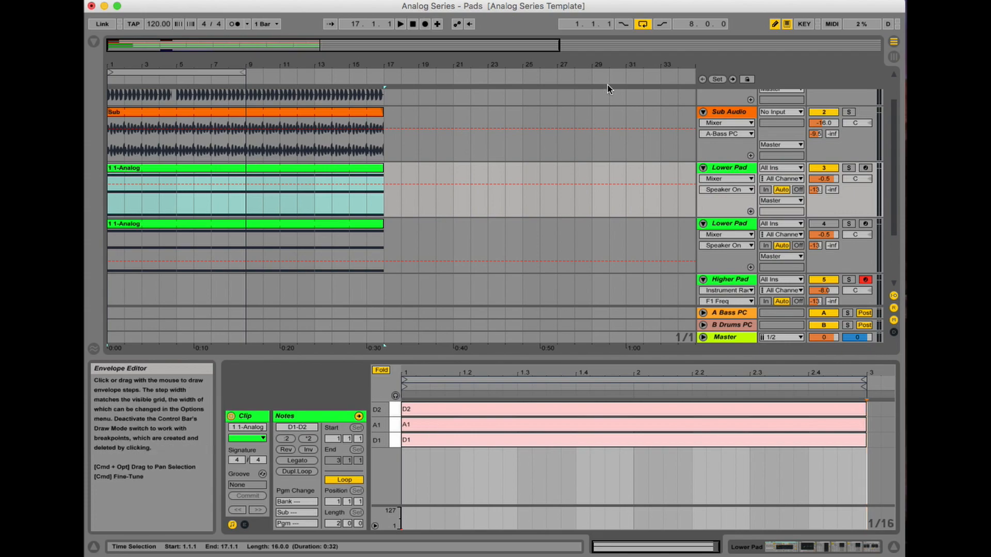
left_click(774, 24)
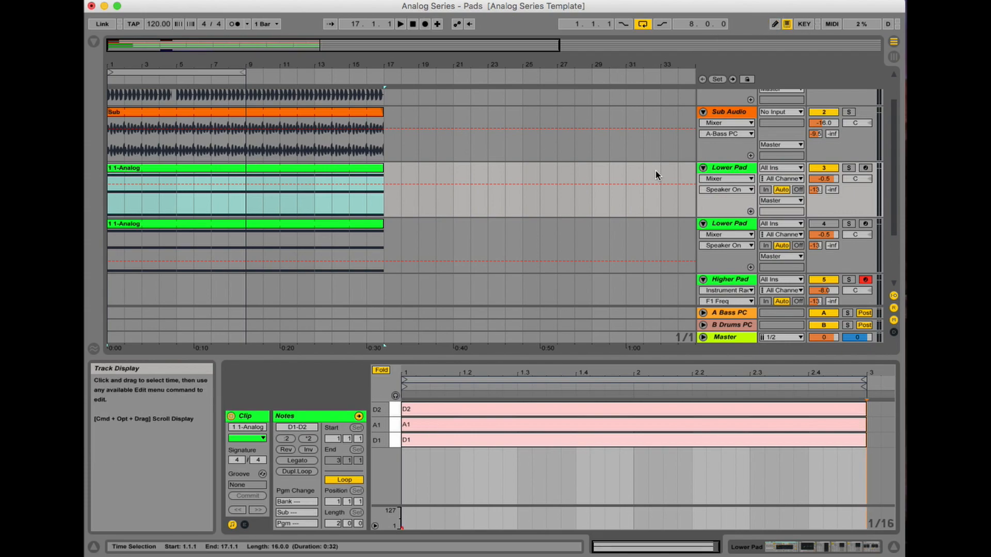
Play the loop briefly with the original Lower Pad on track 3 selected, and show the devices of the Higher Pad on track 5
key("space")
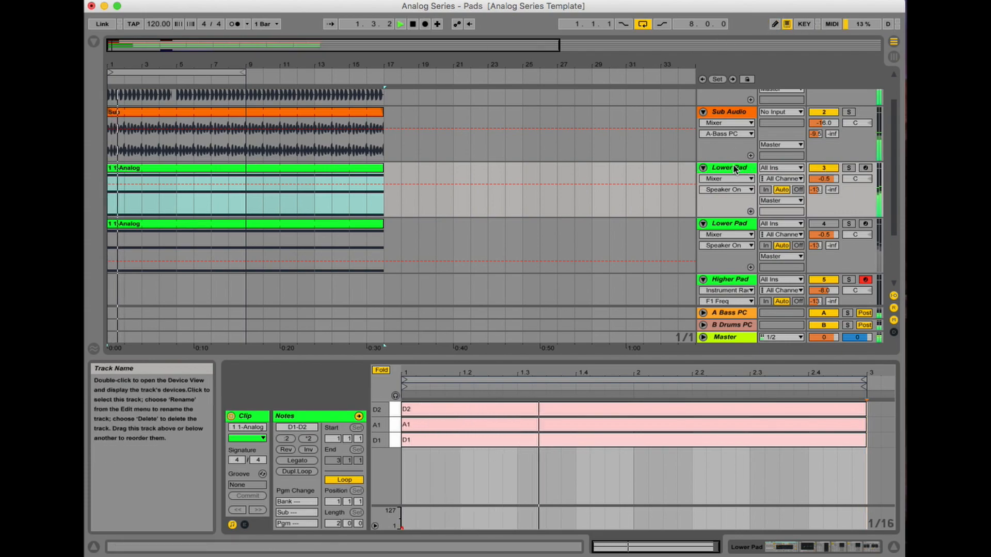
left_click(735, 168)
scroll(532, 209, "down", 3)
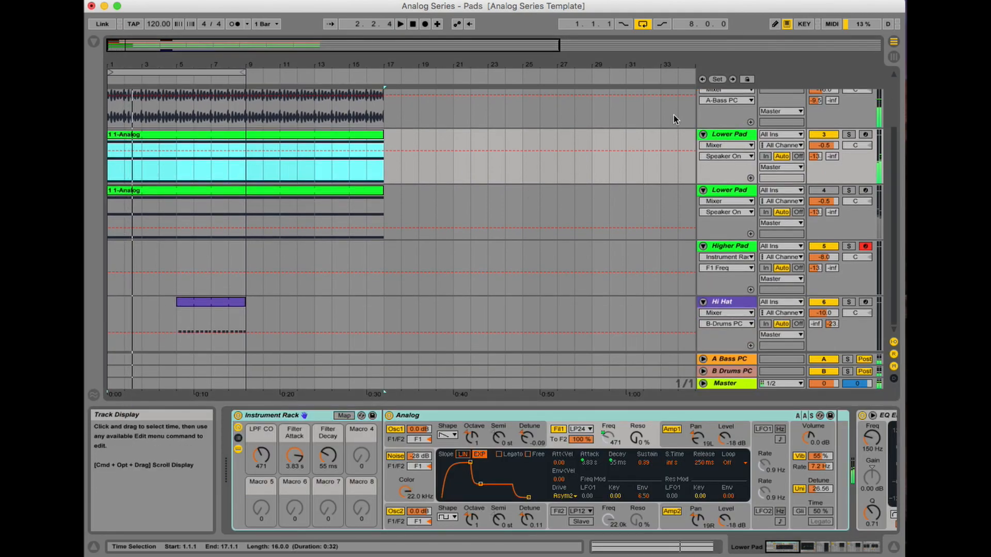
left_click(726, 133)
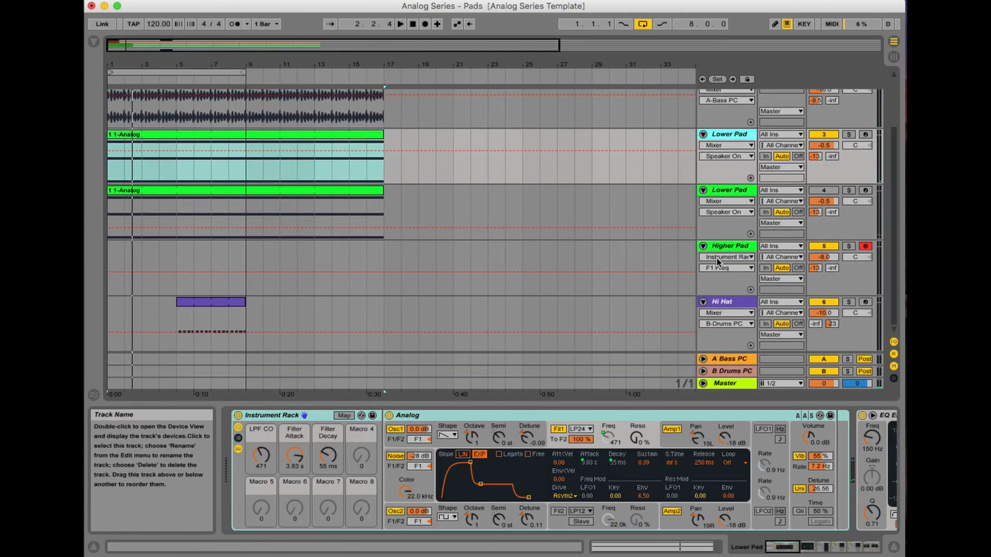
left_click(728, 248)
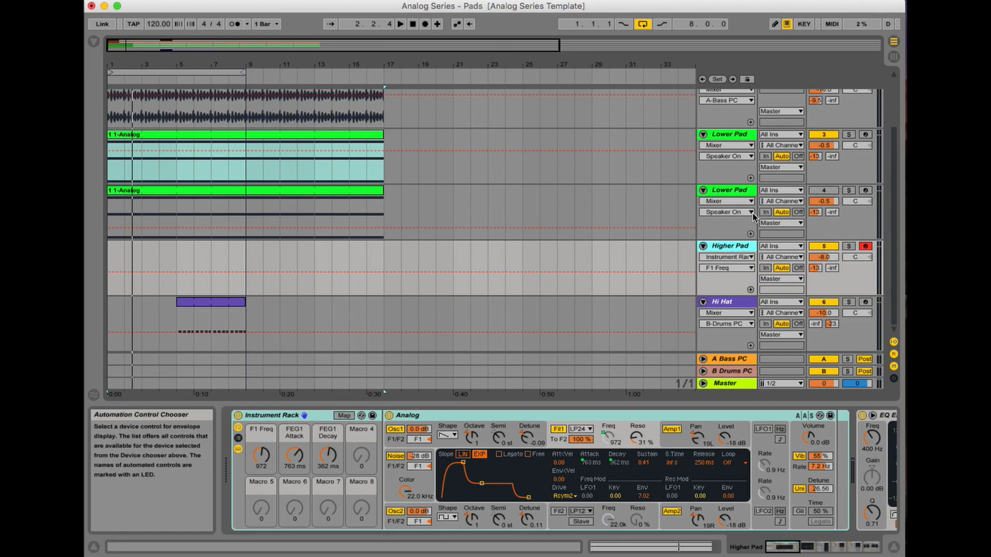
Limit the loop to the four bars from bar 5, record a Higher Pad clip over them during playback, and show that track's devices
left_click_drag(109, 72, 177, 78)
scroll(645, 208, "up", 2)
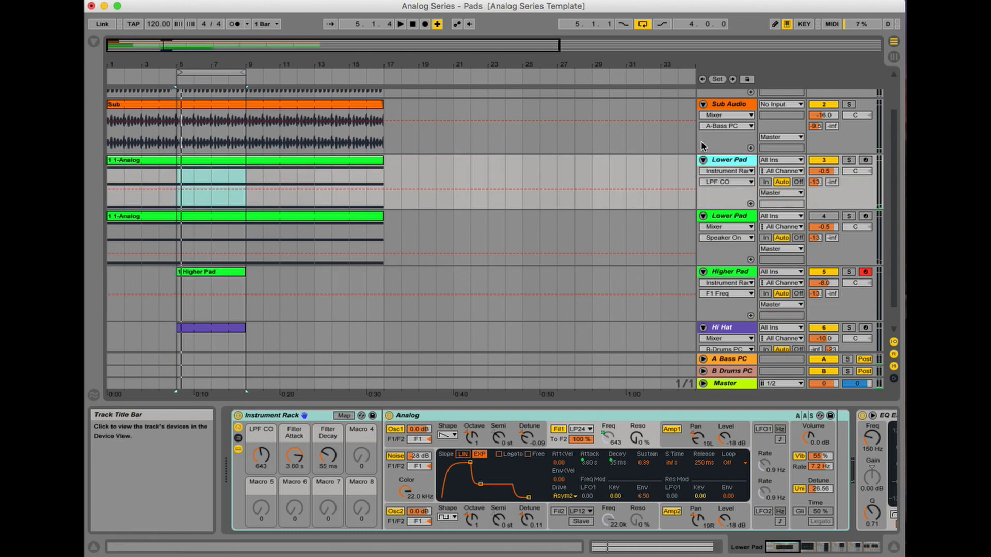
key("space")
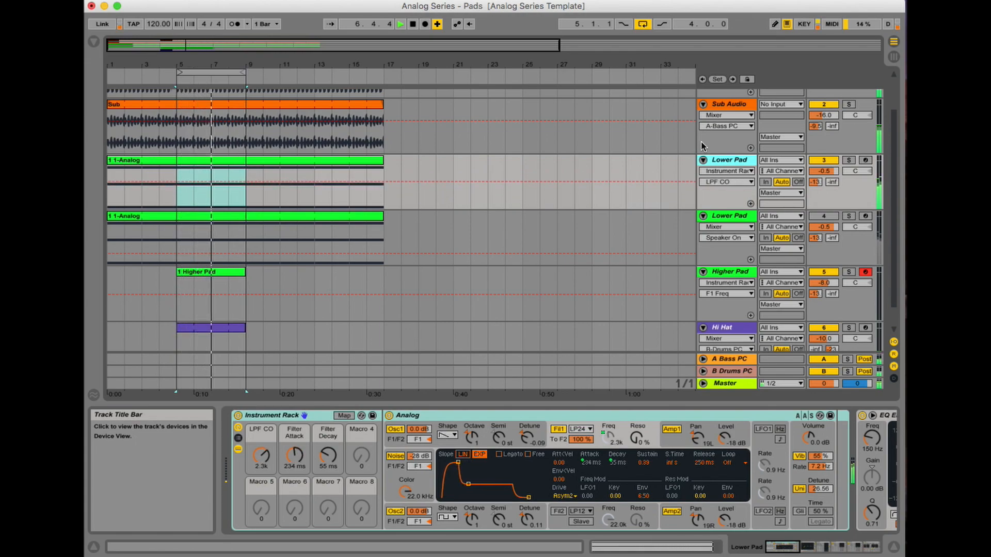
key("F9")
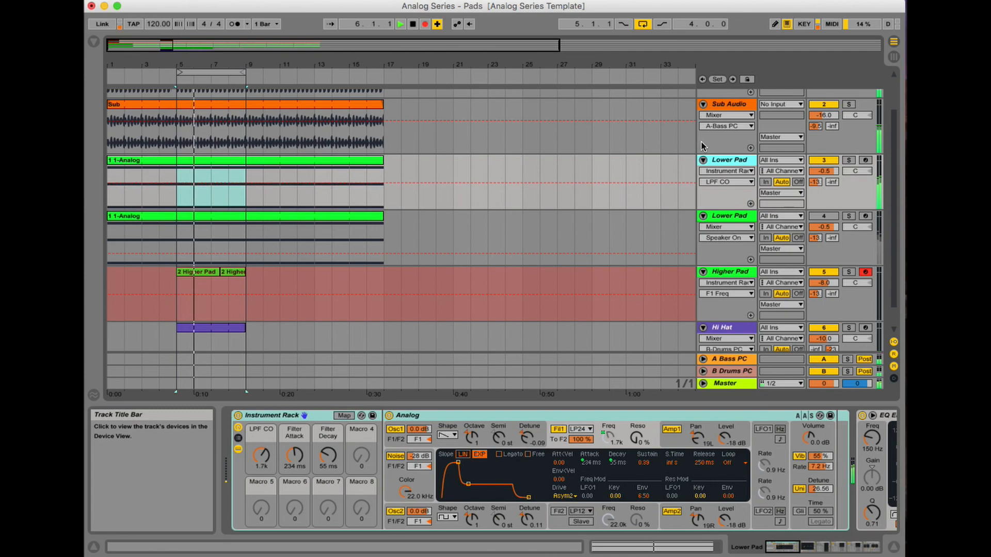
key("F9")
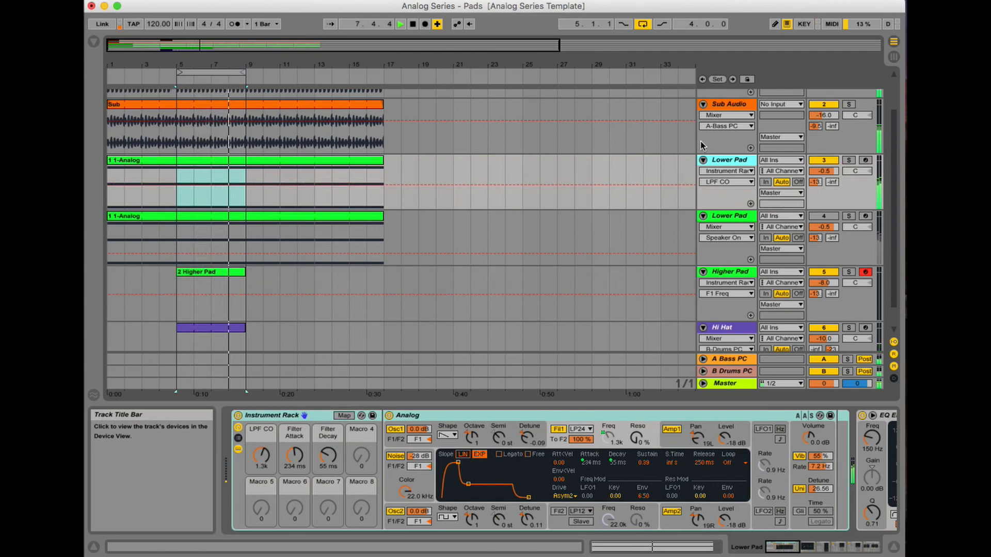
left_click(729, 272)
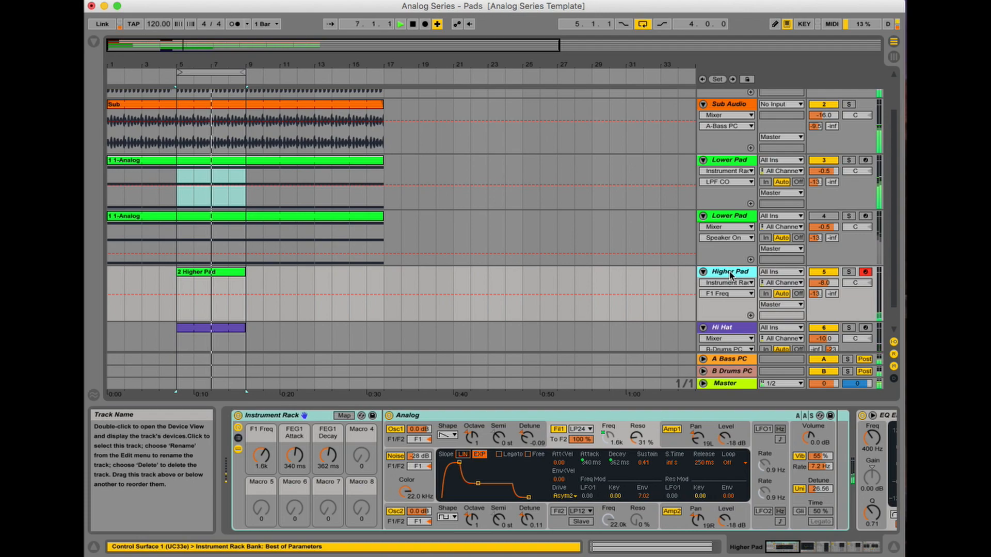